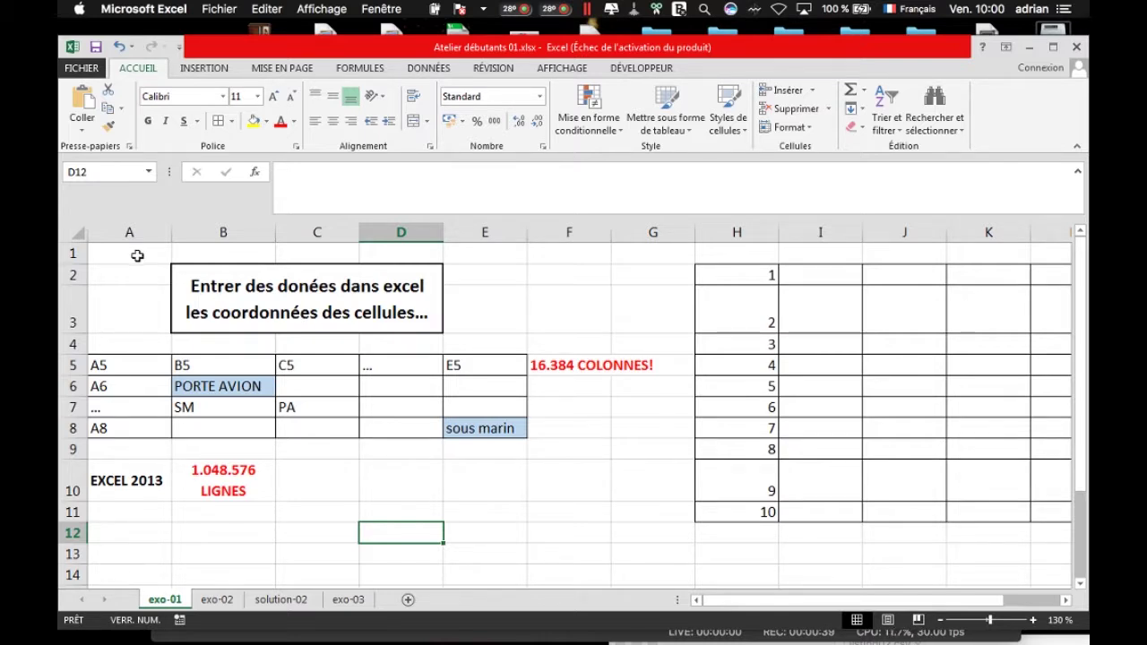
# - Select cell A1, highlight the range A1:D13, and clear the highlight by selecting cell E3
pyautogui.click(138, 257)
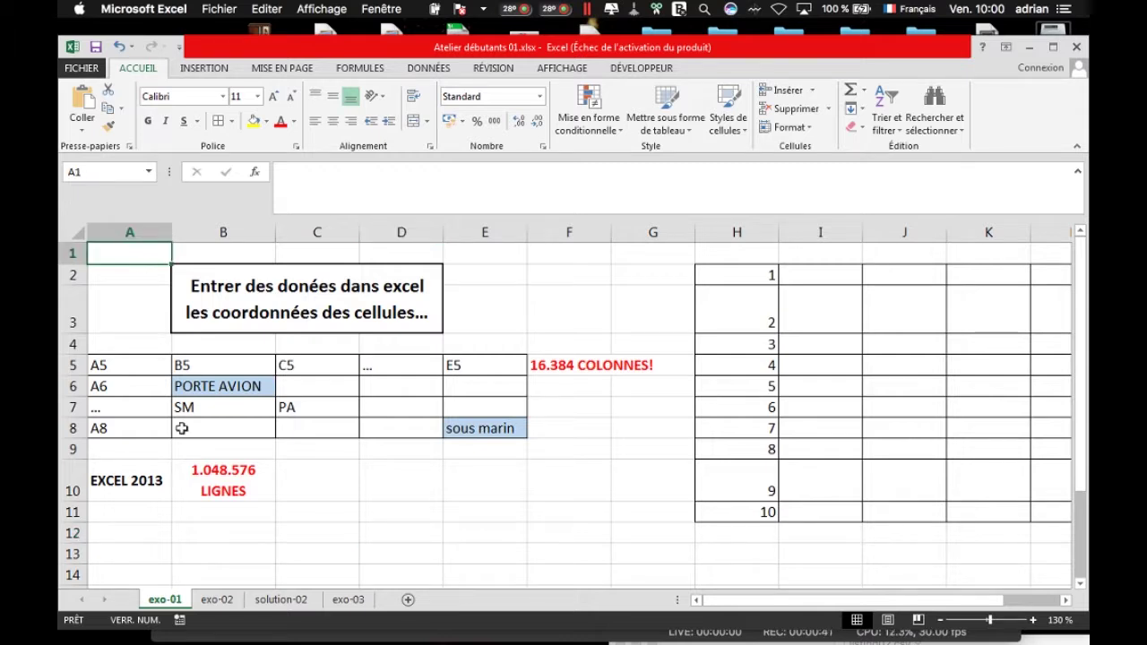
pyautogui.moveTo(384, 554); pyautogui.dragTo(131, 254)
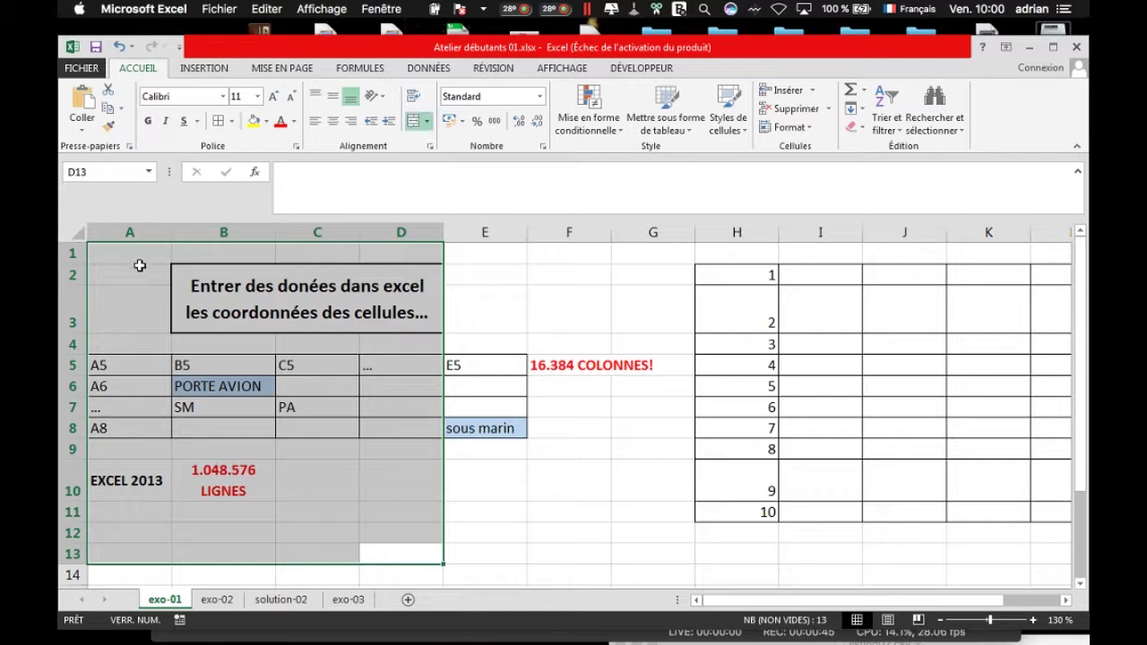
pyautogui.click(519, 287)
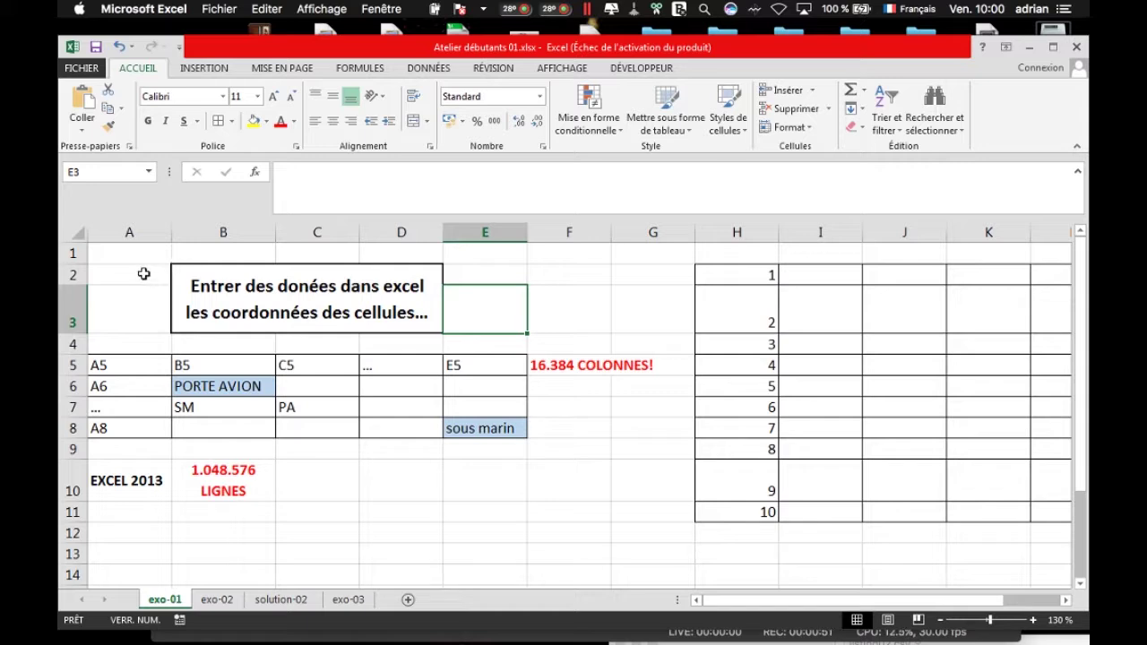
# - Examine how the cell reference changes across cells B5, C5, B6 and C6, finishing on B5
pyautogui.click(214, 364)
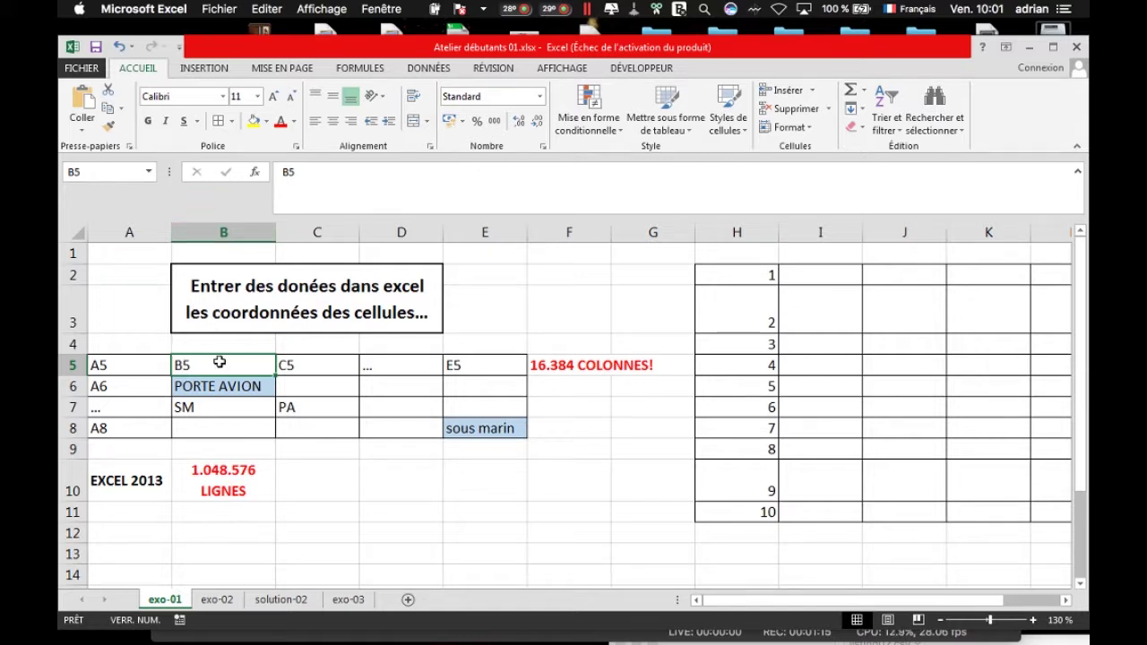
pyautogui.click(318, 364)
pyautogui.click(218, 364)
pyautogui.click(323, 390)
pyautogui.click(241, 389)
pyautogui.click(227, 365)
pyautogui.click(293, 366)
pyautogui.click(295, 385)
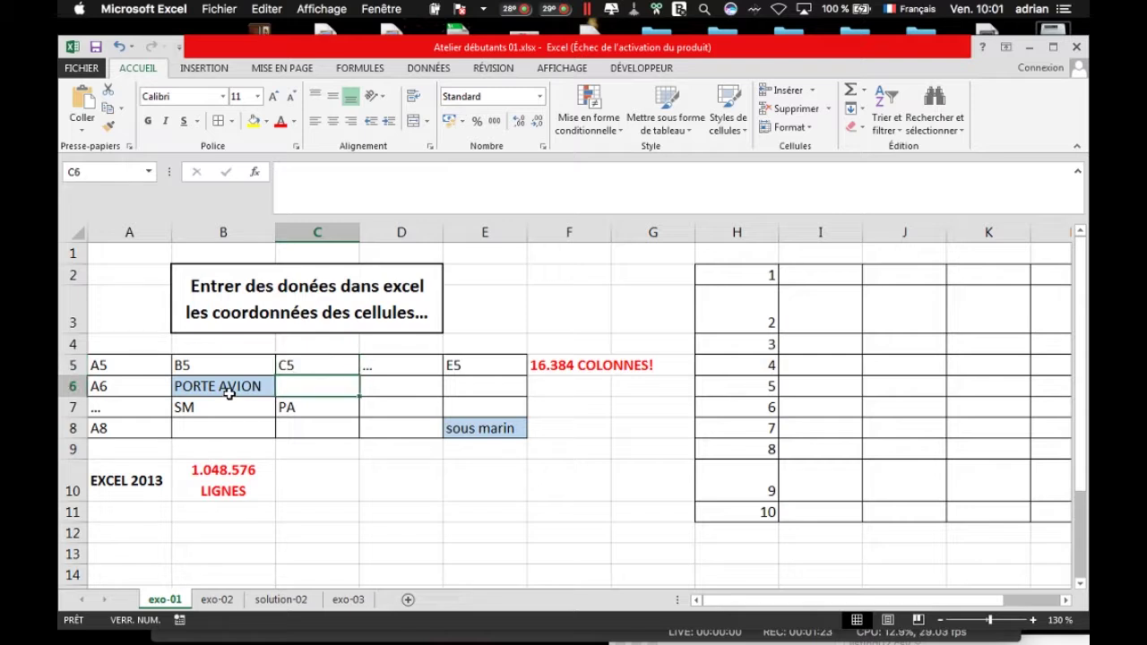
pyautogui.click(230, 395)
pyautogui.click(229, 370)
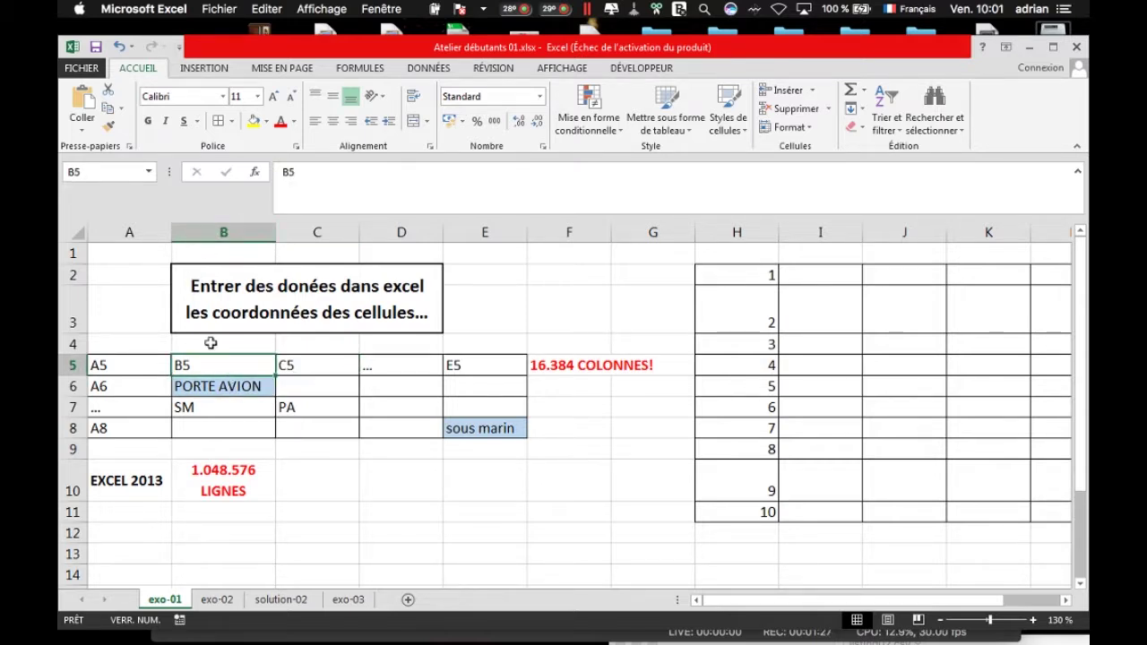
# - Jump directly to cell A8 and to cell E5 by entering their references
pyautogui.click(82, 170)
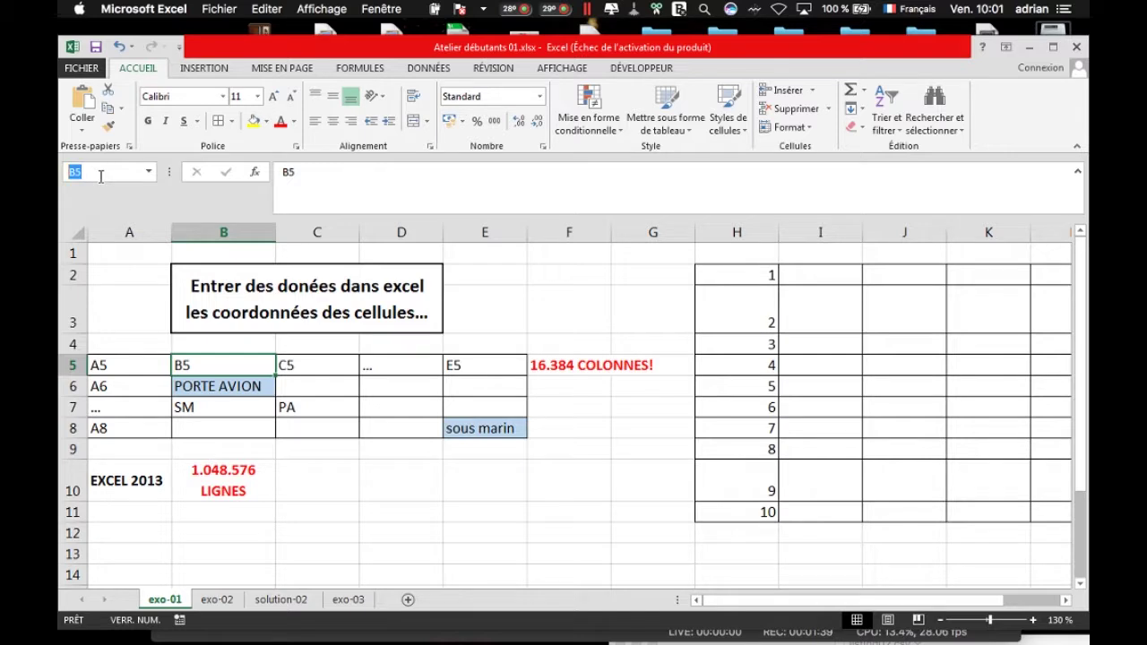
pyautogui.write('A8')
pyautogui.press('Return')
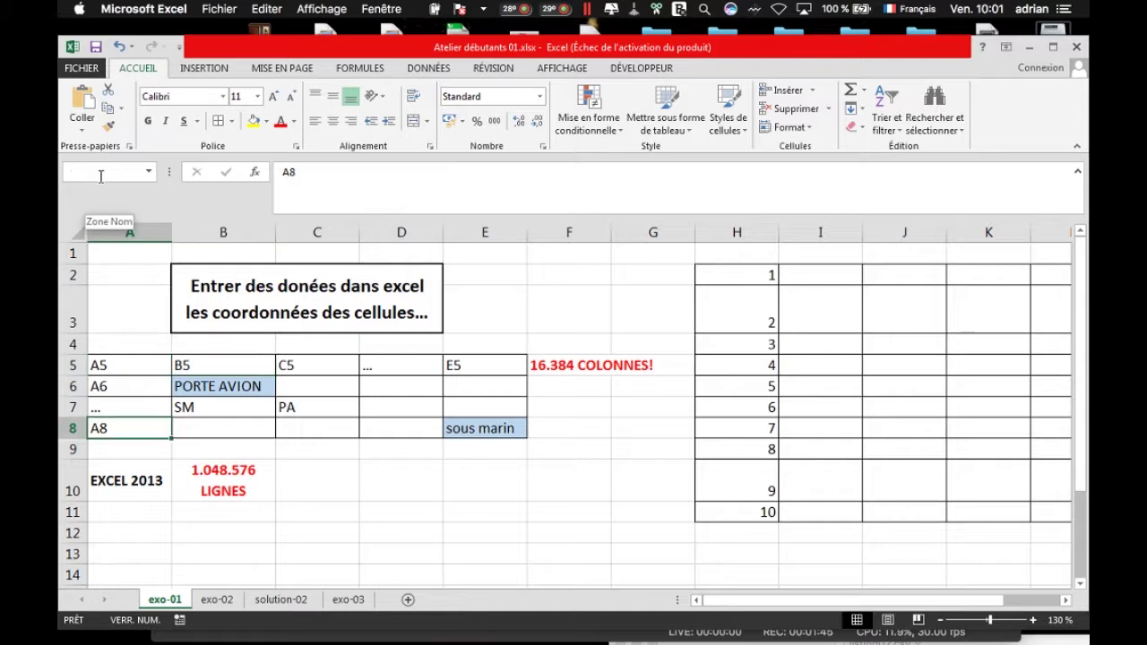
pyautogui.click(94, 167)
pyautogui.write('E5')
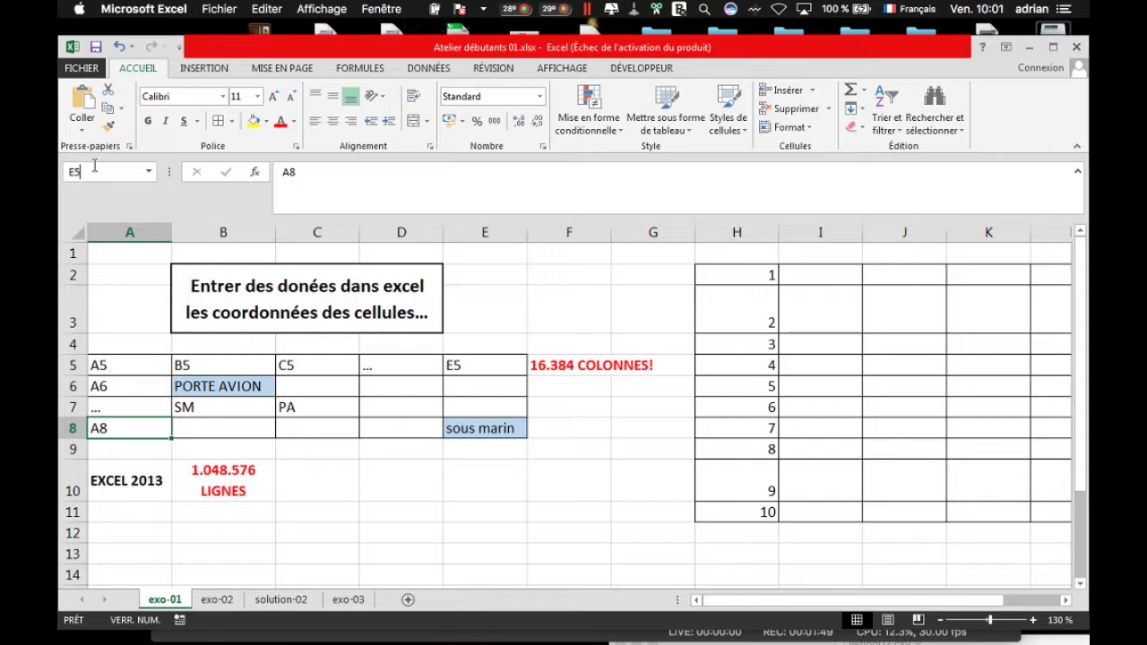
pyautogui.press('Return')
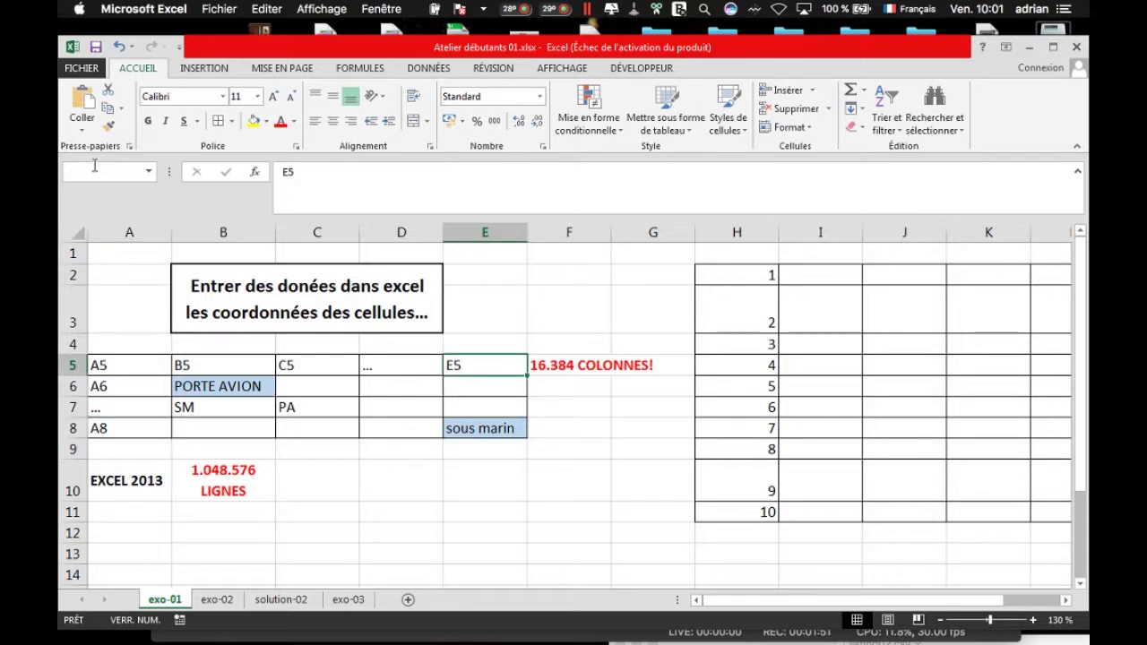
# - Jump directly to cell Z1 by entering its reference
pyautogui.click(105, 175)
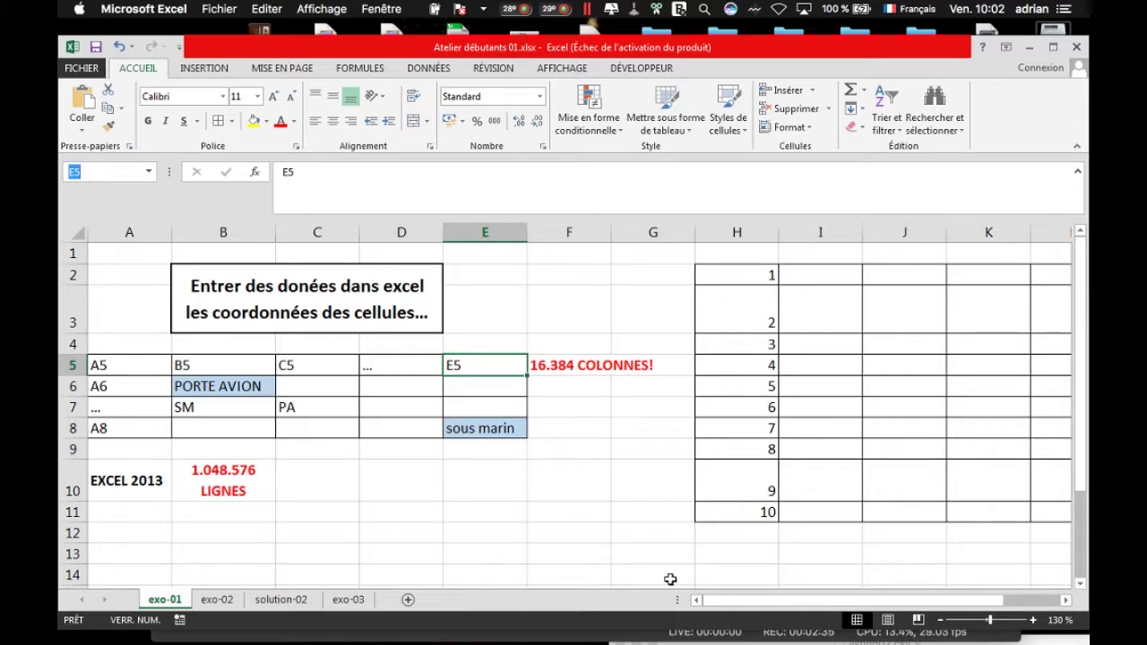
pyautogui.moveTo(918, 591); pyautogui.dragTo(751, 593)
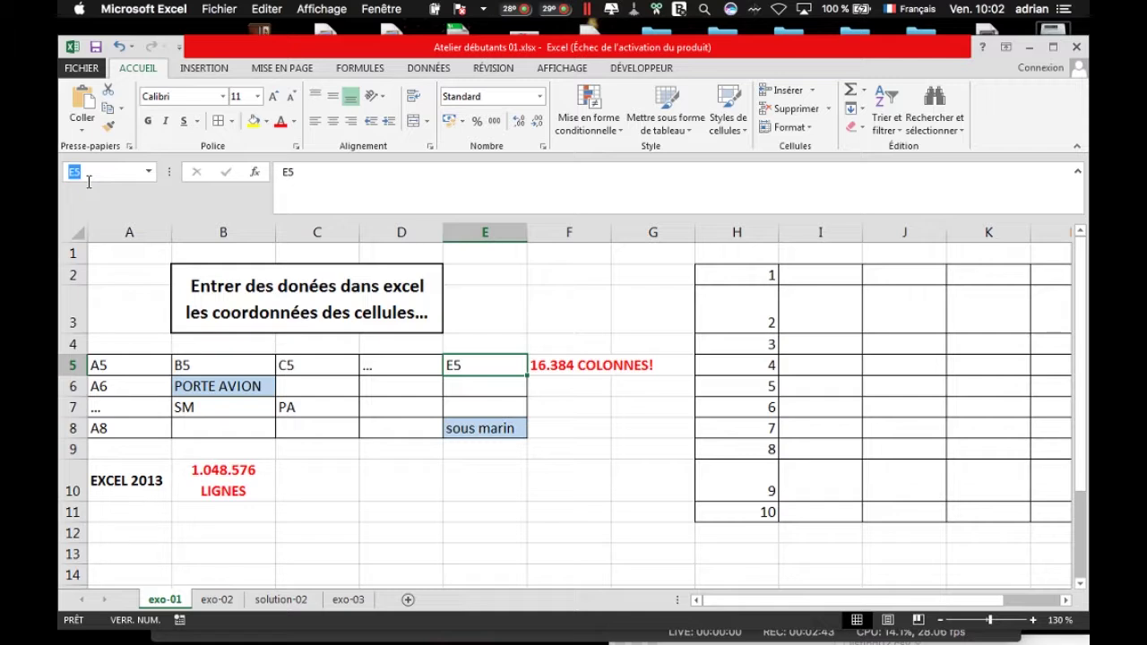
pyautogui.write('Z')
pyautogui.press('BackSpace')
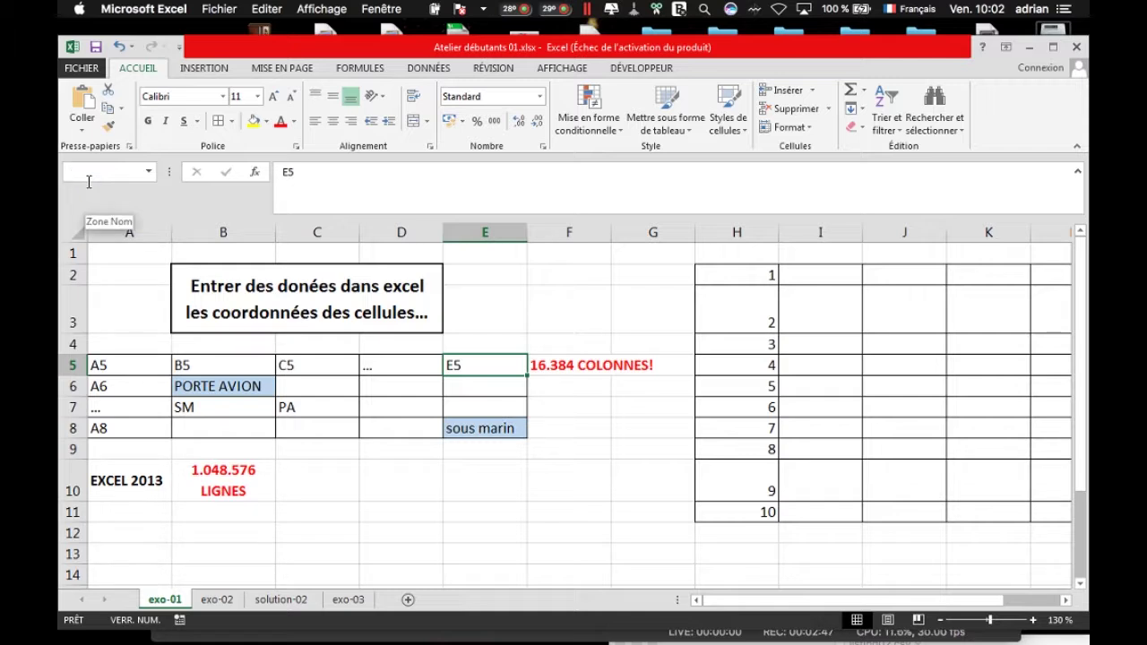
pyautogui.write('ZZ')
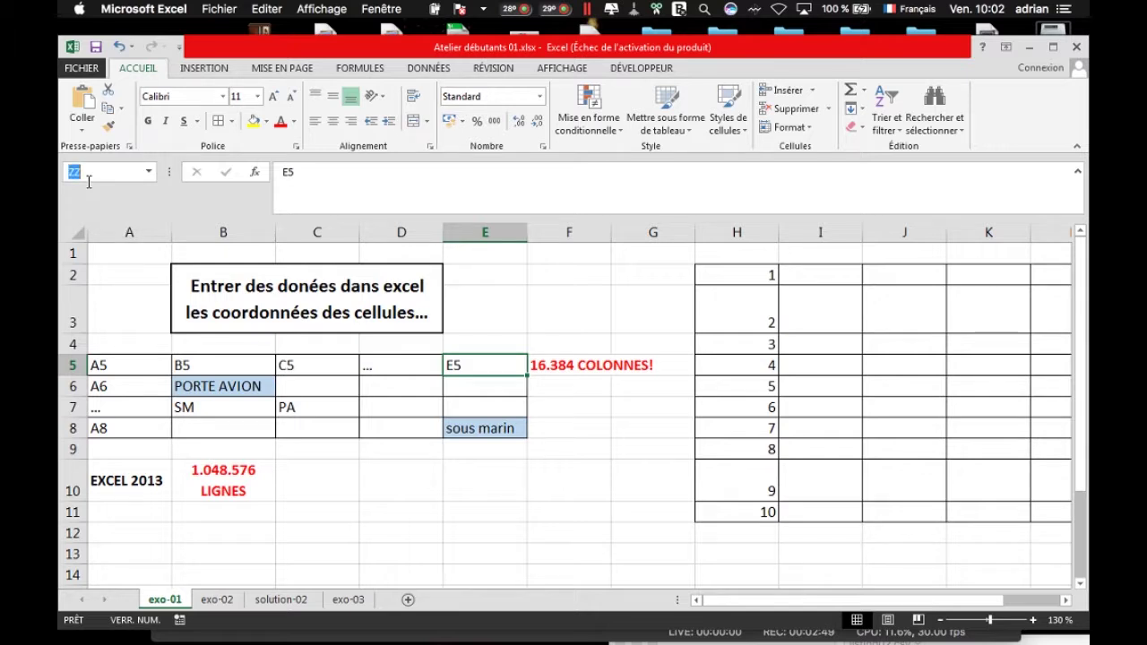
pyautogui.write('Z1')
pyautogui.press('Return')
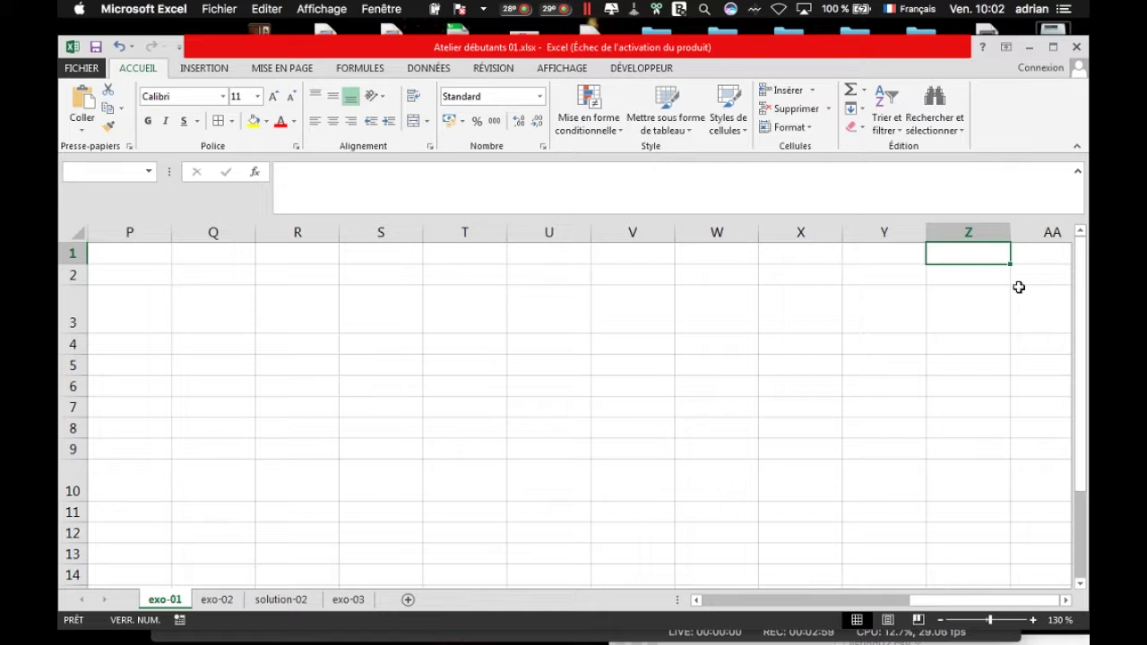
# - Move the selection along row 1 one cell at a time from Z1 to AD1 to examine the column lettering
pyautogui.press('Right')
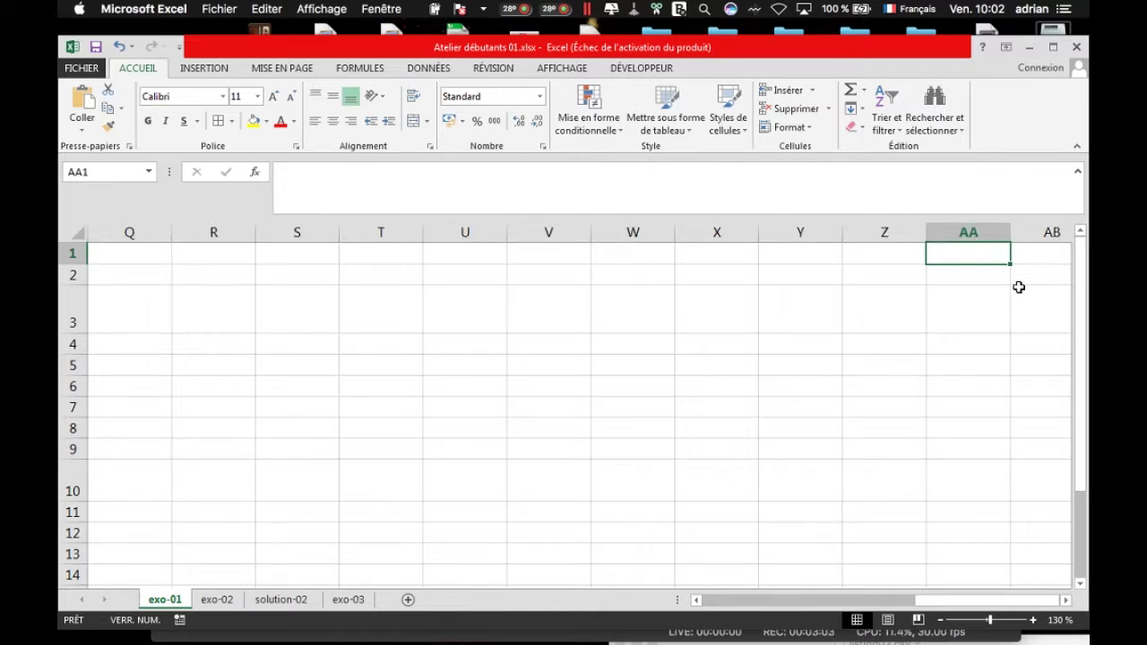
pyautogui.press('Right')
pyautogui.press('Right')
pyautogui.press('Right')
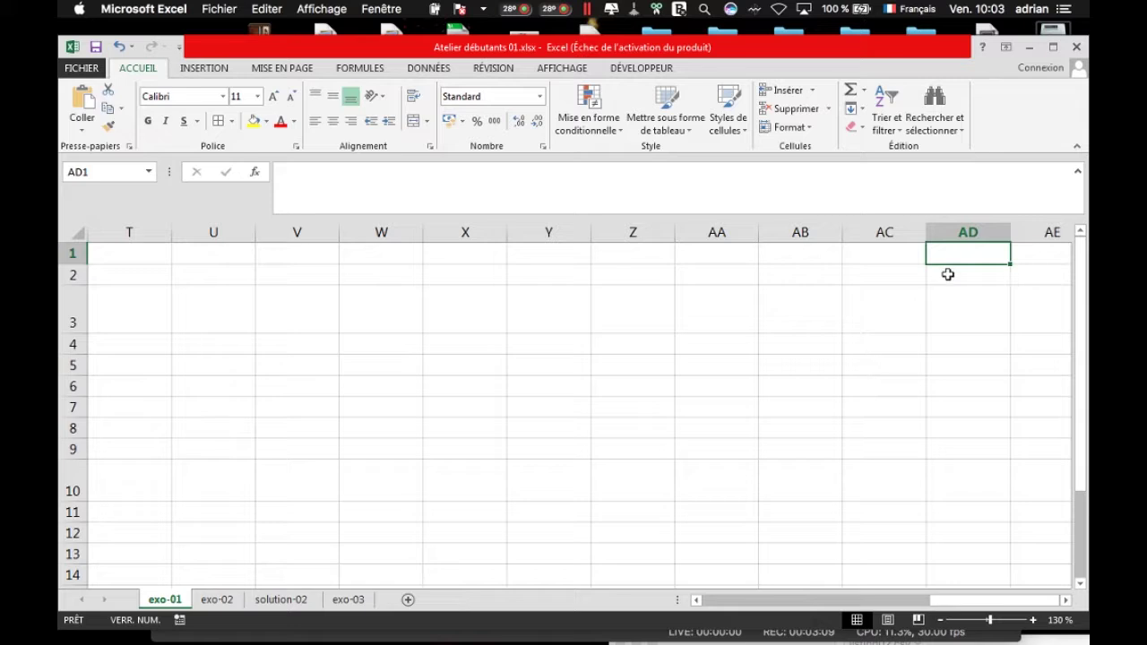
# - Edit the current cell reference to AZ1 and jump to that cell
pyautogui.click(83, 173)
pyautogui.click(83, 173)
pyautogui.press('BackSpace')
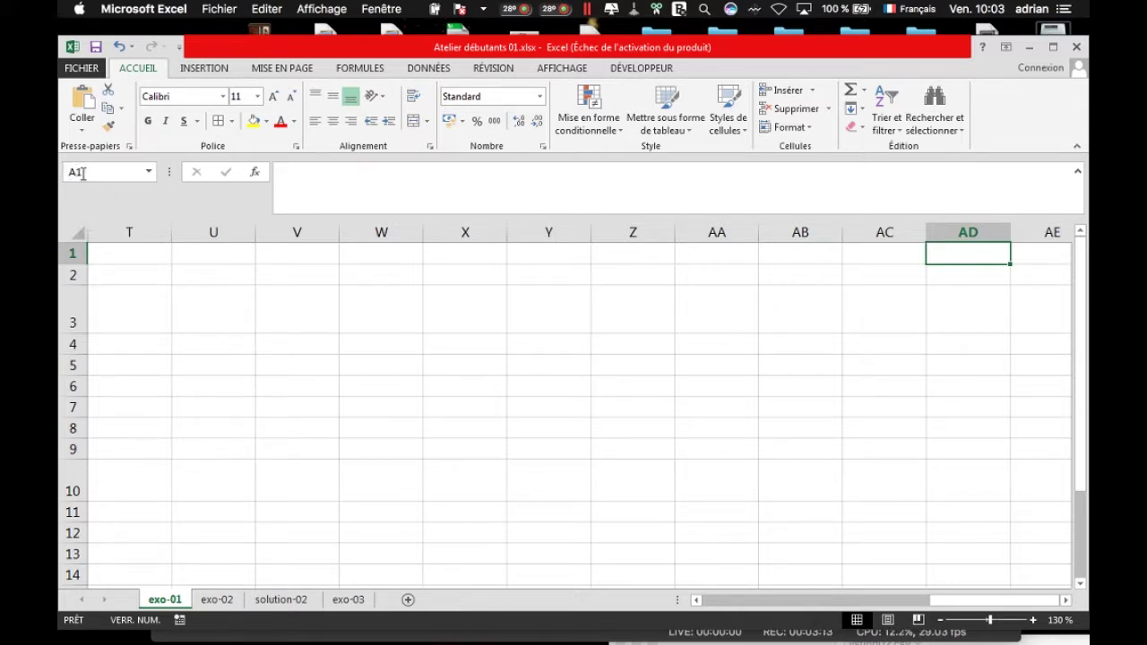
pyautogui.write('Z')
pyautogui.press('Return')
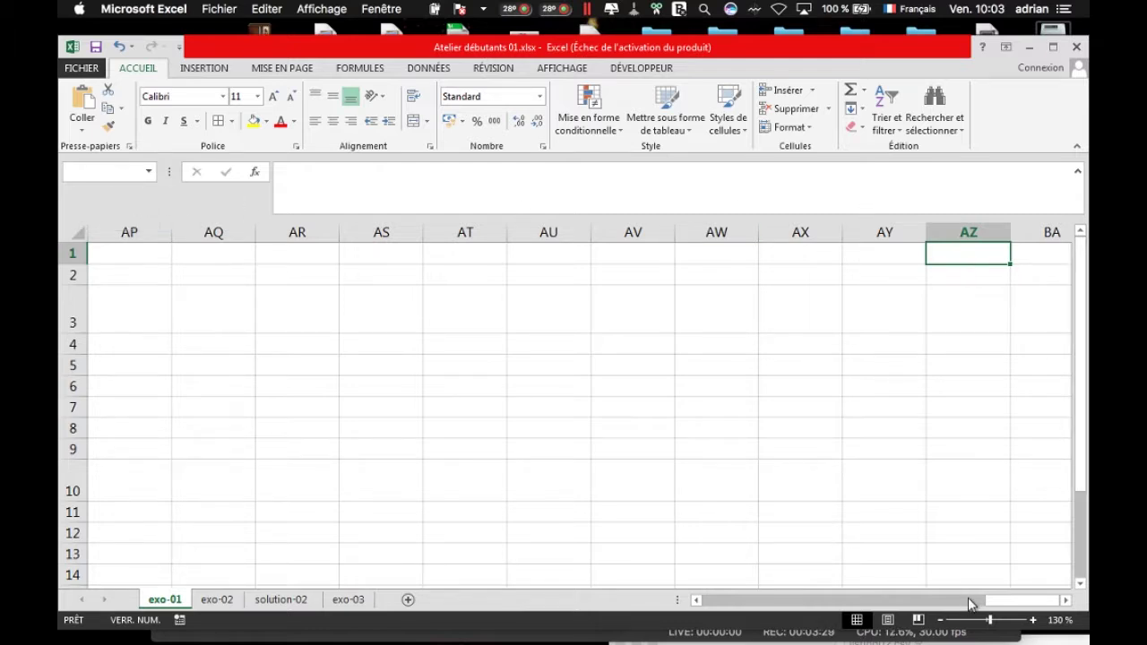
# - Jump to cell ZZ1 by its reference and advance through AAA1 to AAB1 to examine the three-letter columns
pyautogui.click(131, 170)
pyautogui.click(121, 172)
pyautogui.press('BackSpace')
pyautogui.write('ZZ1')
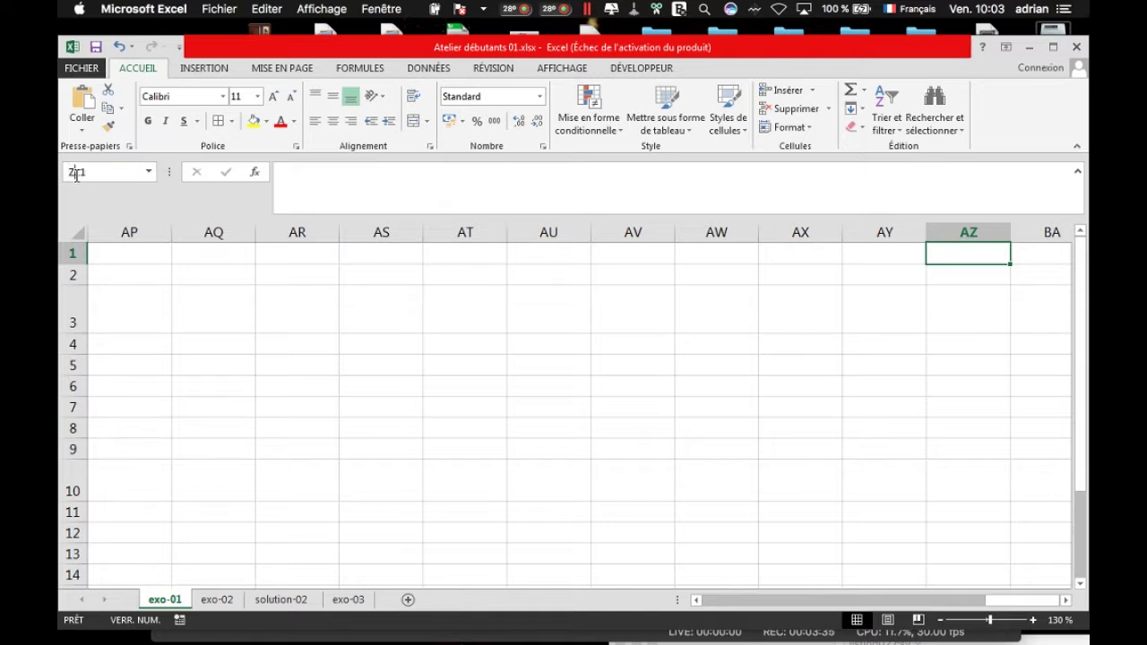
pyautogui.press('Return')
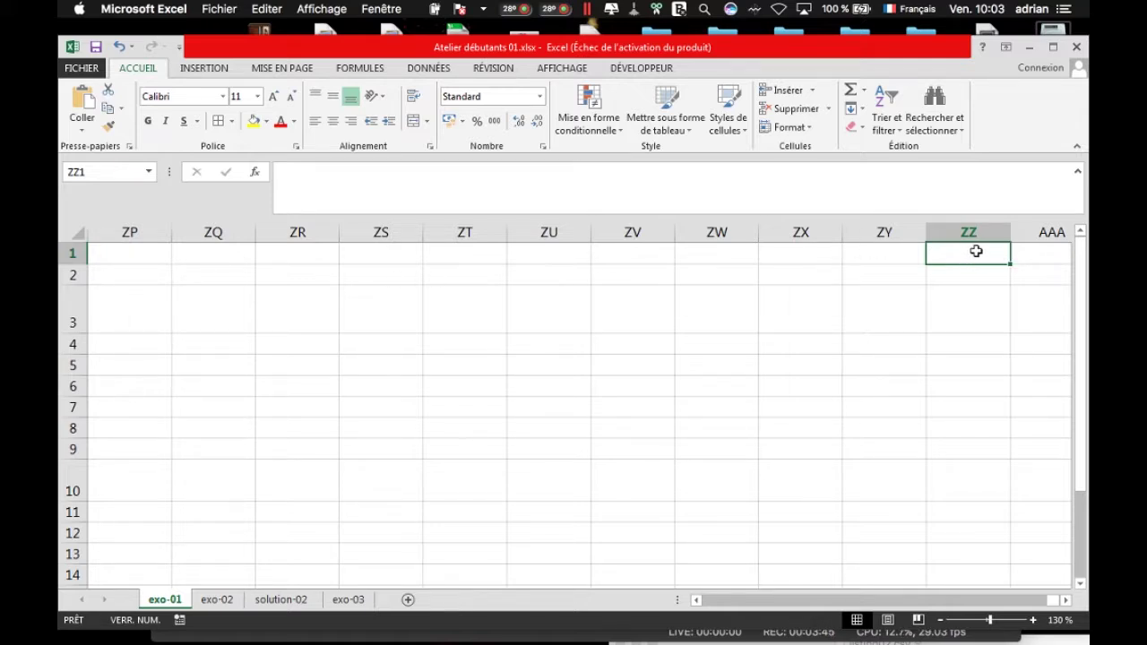
pyautogui.click(1025, 260)
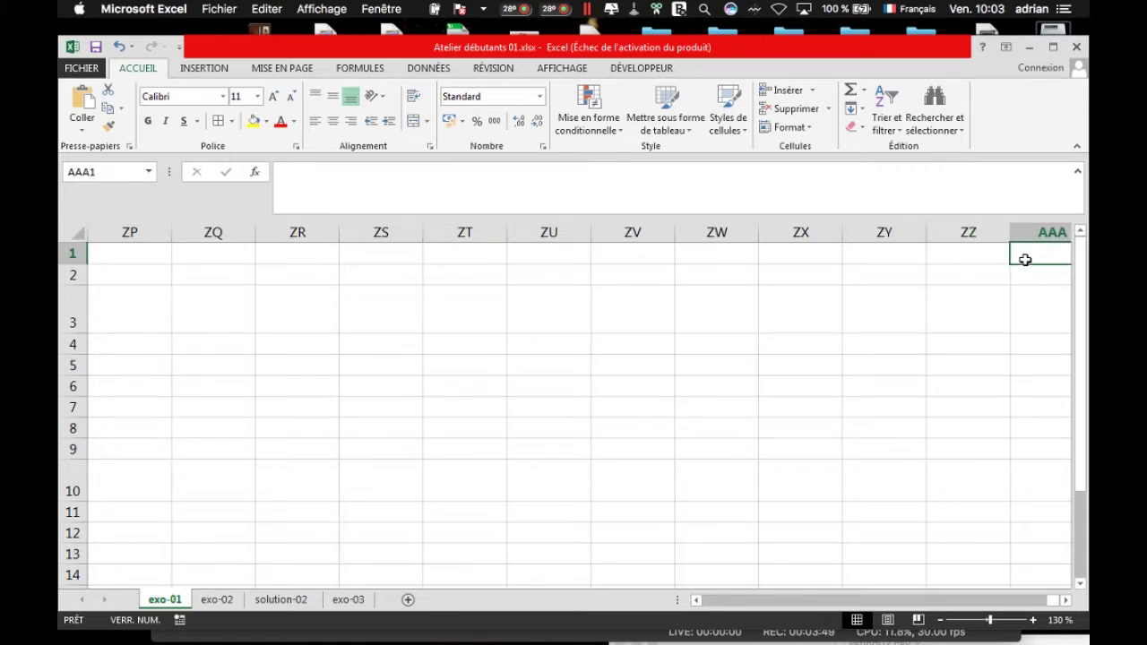
pyautogui.press('Right')
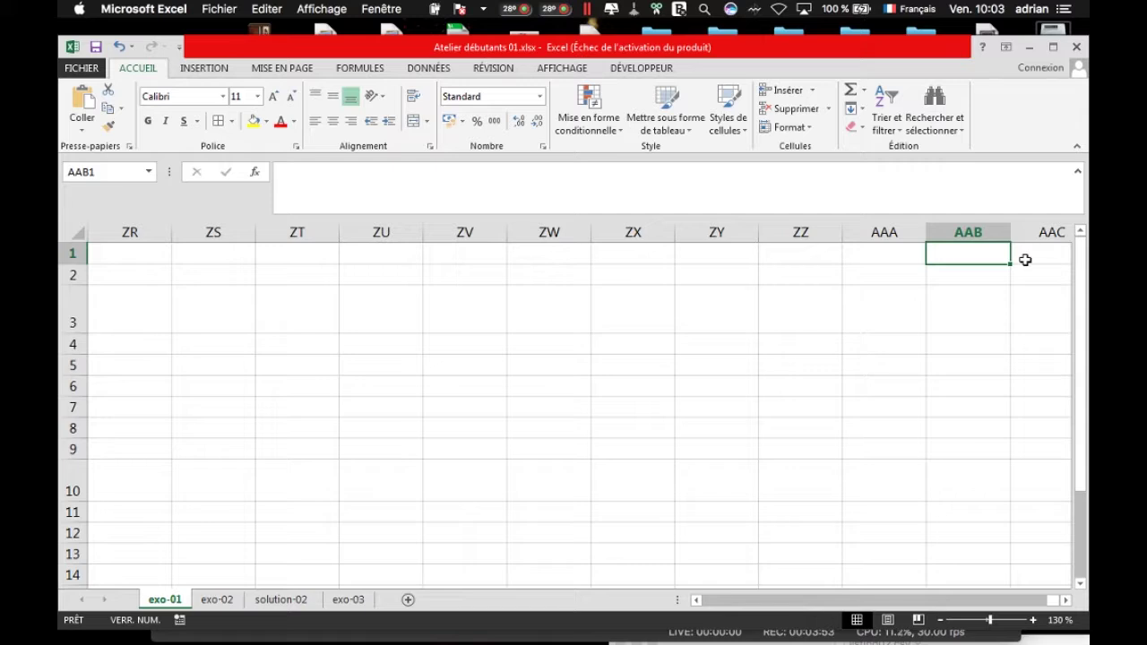
# - Jump to cell XFD1 in the sheet's last column, and return to cell A1
pyautogui.click(107, 172)
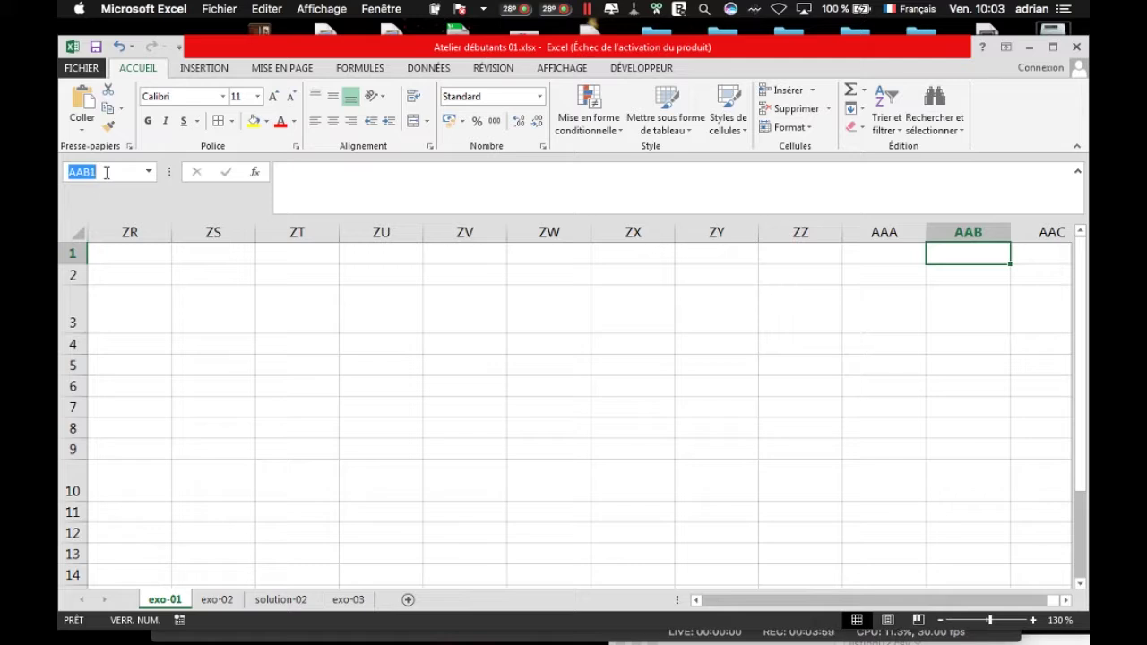
pyautogui.write('XFD1')
pyautogui.press('Return')
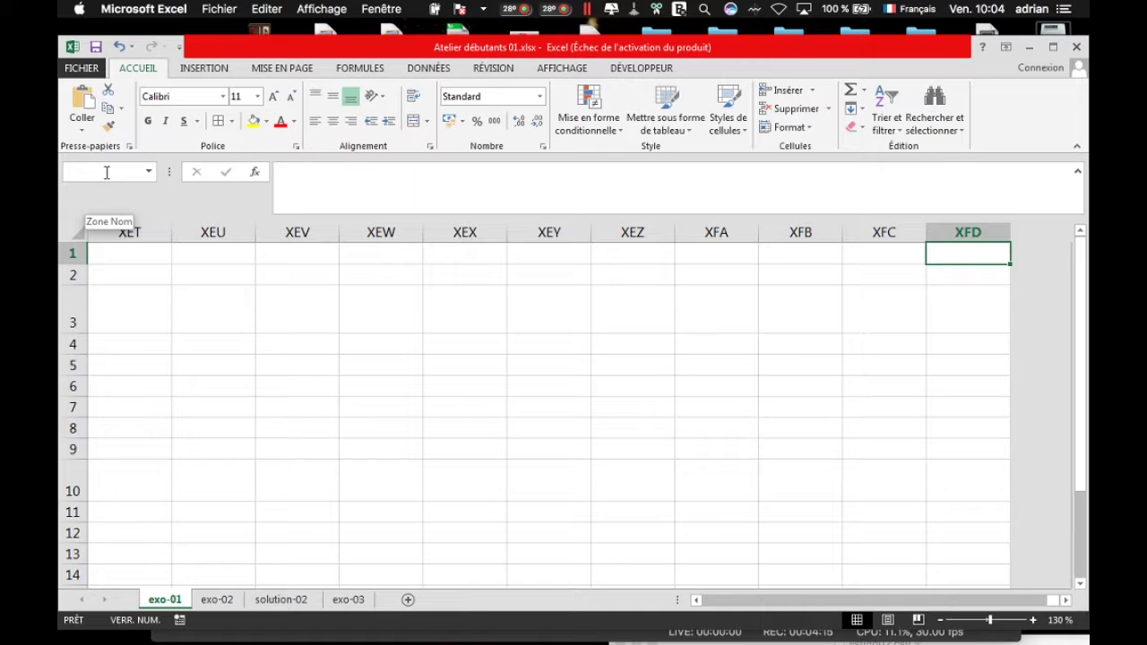
pyautogui.click(106, 172)
pyautogui.write('A1')
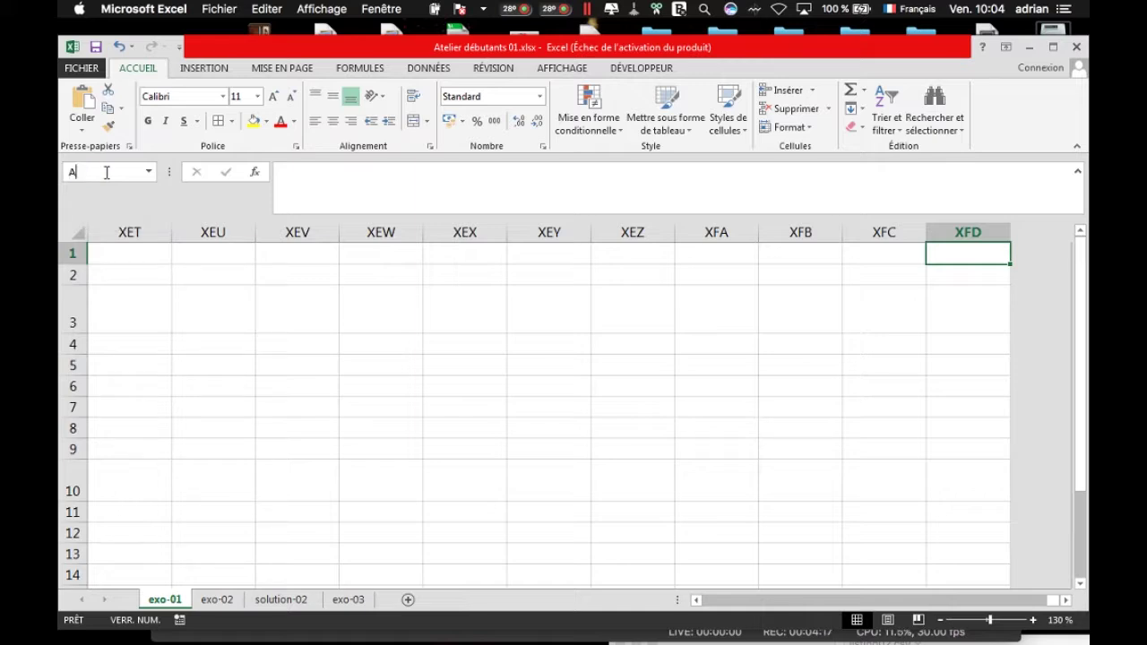
pyautogui.press('Return')
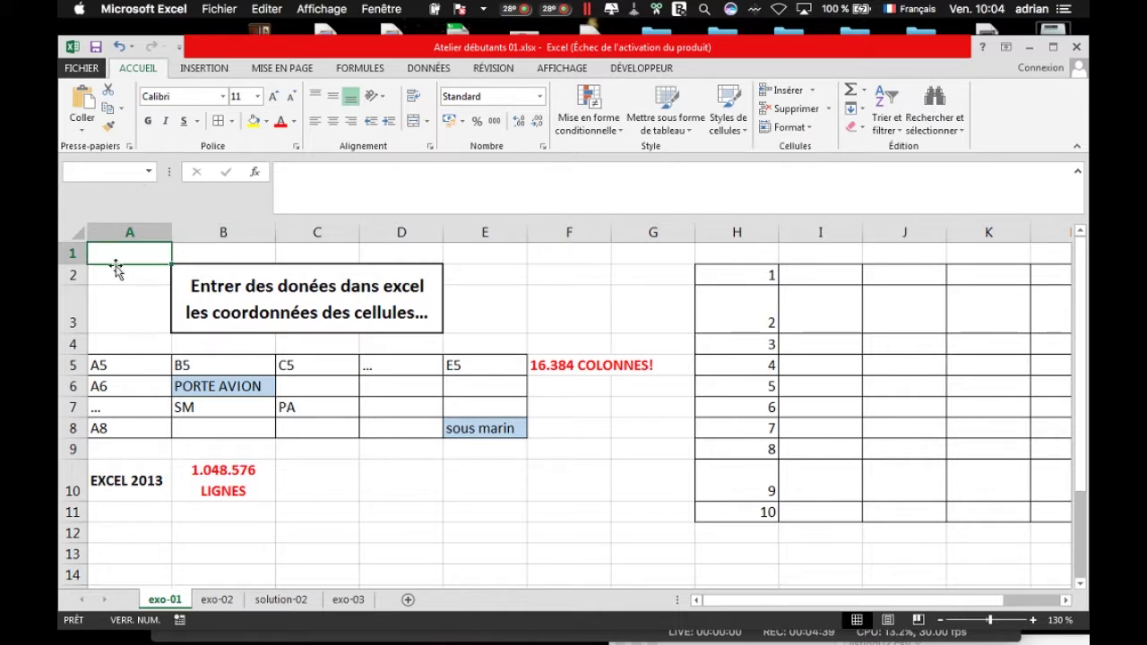
# - Jump to cell A1048570 near the end of the sheet by entering its reference
pyautogui.click(88, 172)
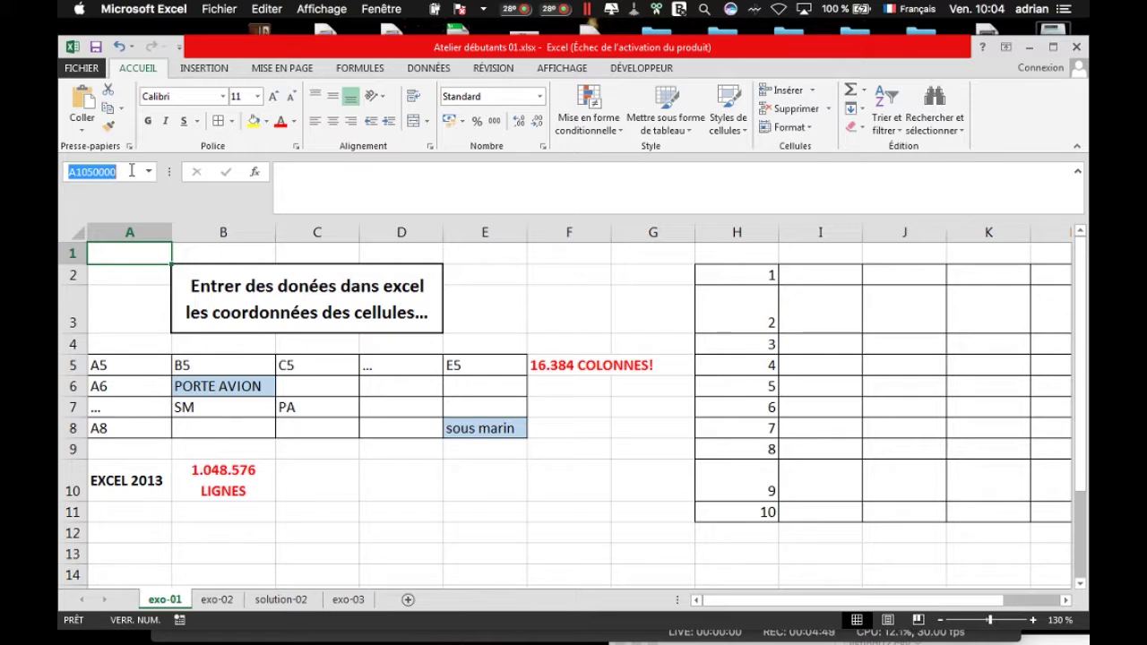
pyautogui.write('A')
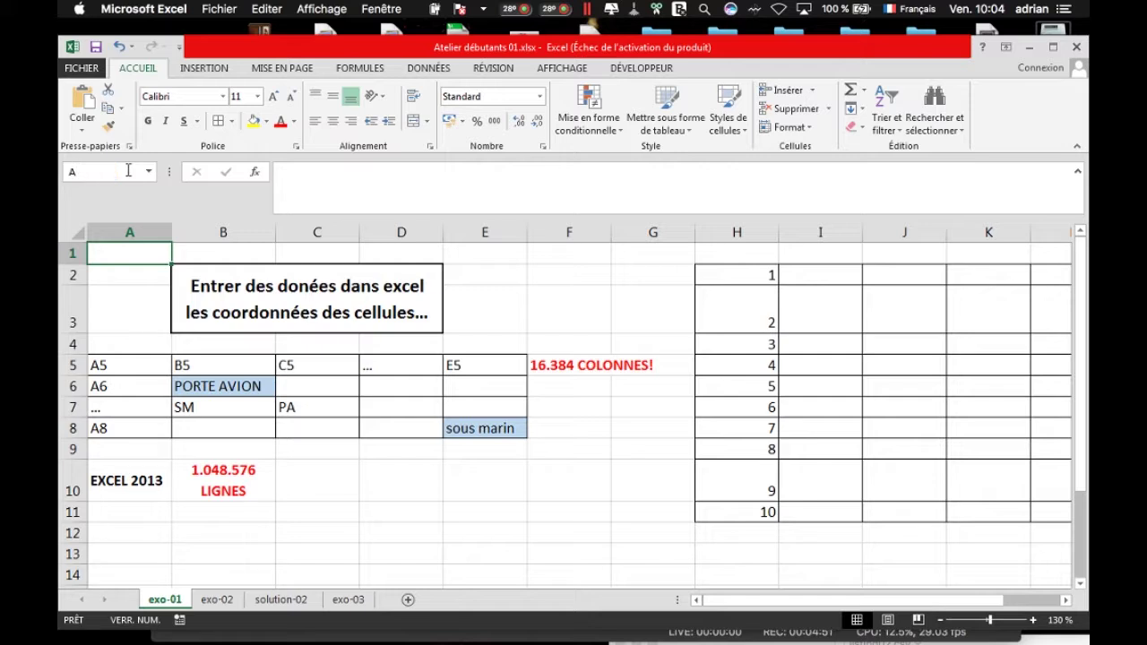
pyautogui.write('10485')
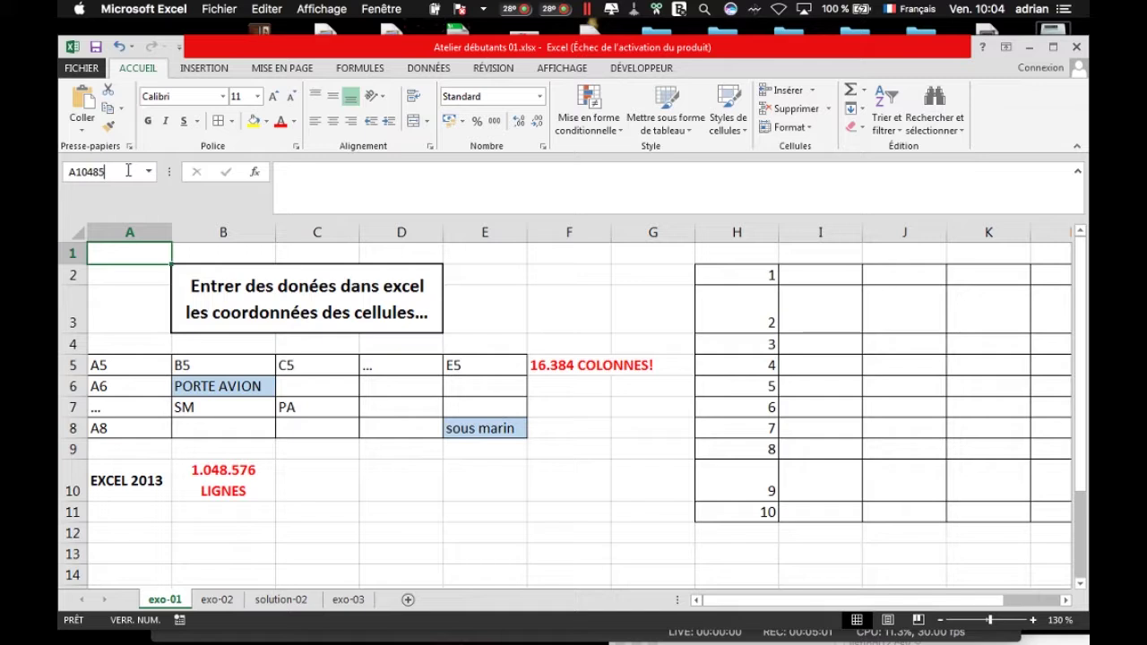
pyautogui.write('70')
pyautogui.press('Return')
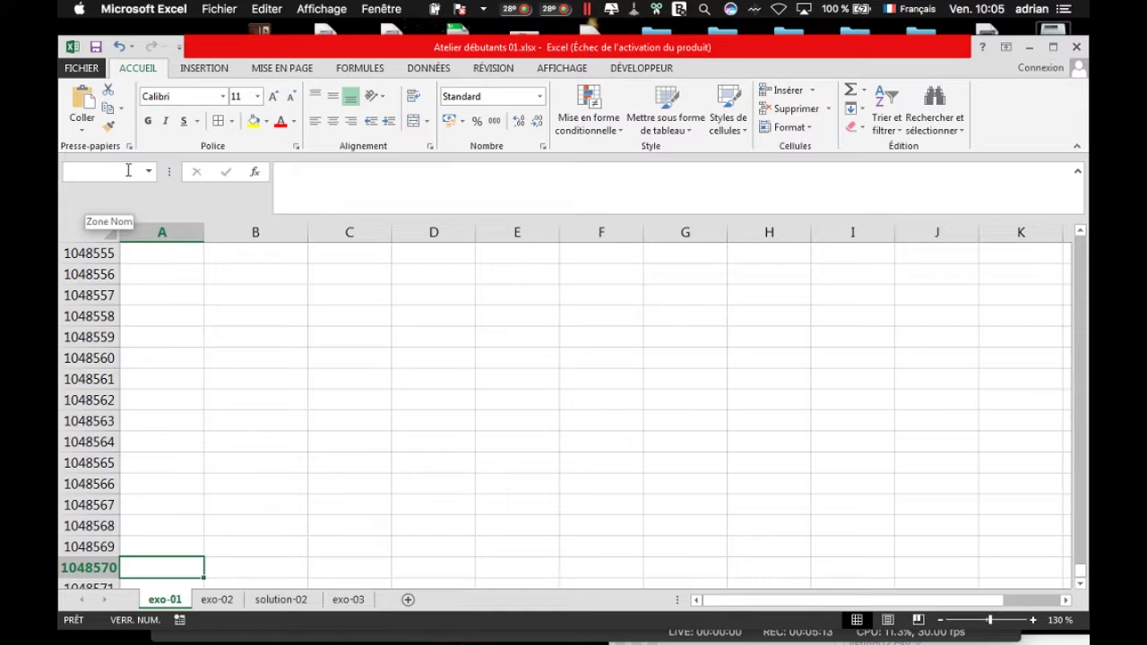
# - Move the selection down column A one row at a time to the sheet's last row, cell A1048576
pyautogui.press('Down')
pyautogui.press('Down')
pyautogui.press('Down')
pyautogui.press('Down')
pyautogui.press('Down')
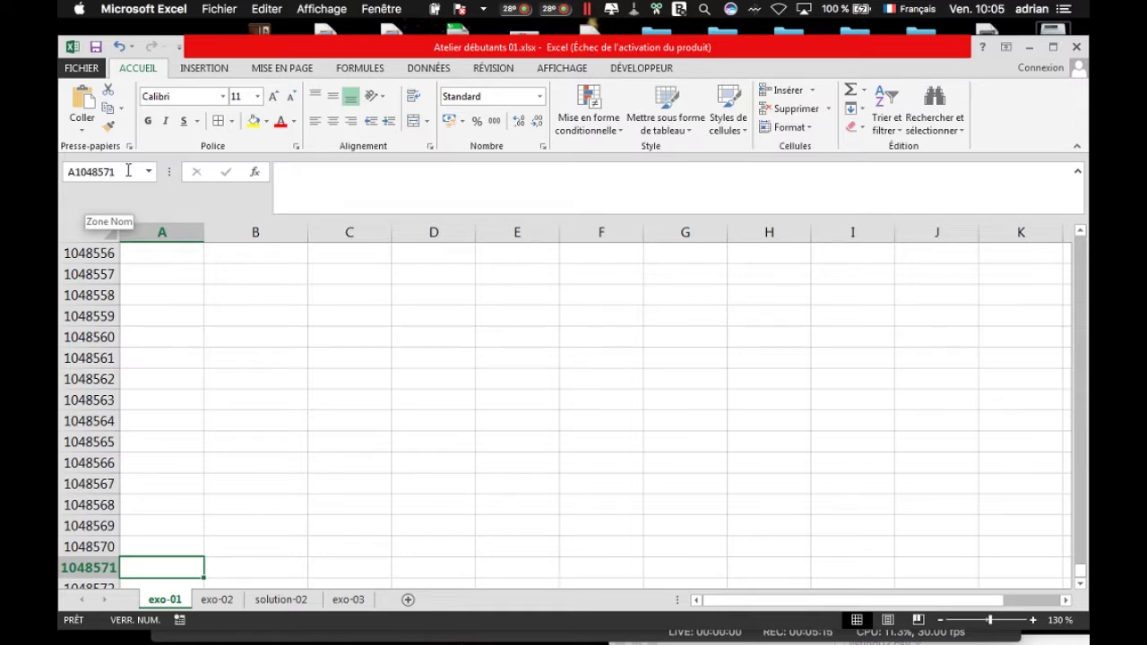
pyautogui.press('Down')
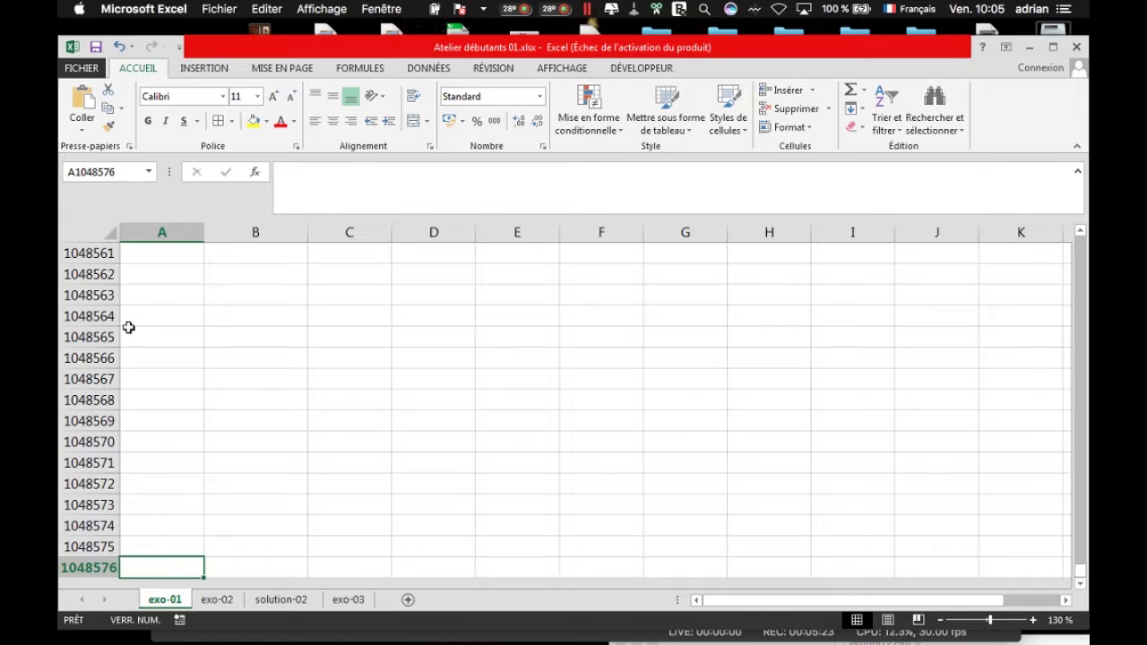
# - Return to cell A1 by entering its reference
pyautogui.click(115, 171)
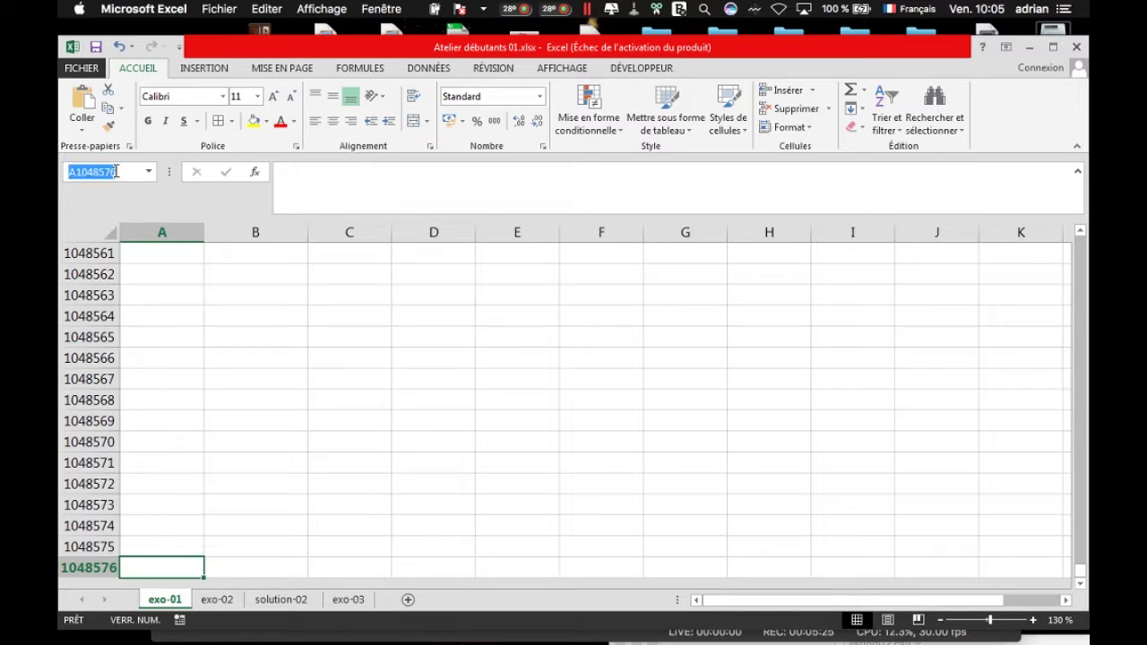
pyautogui.write('A1')
pyautogui.press('Return')
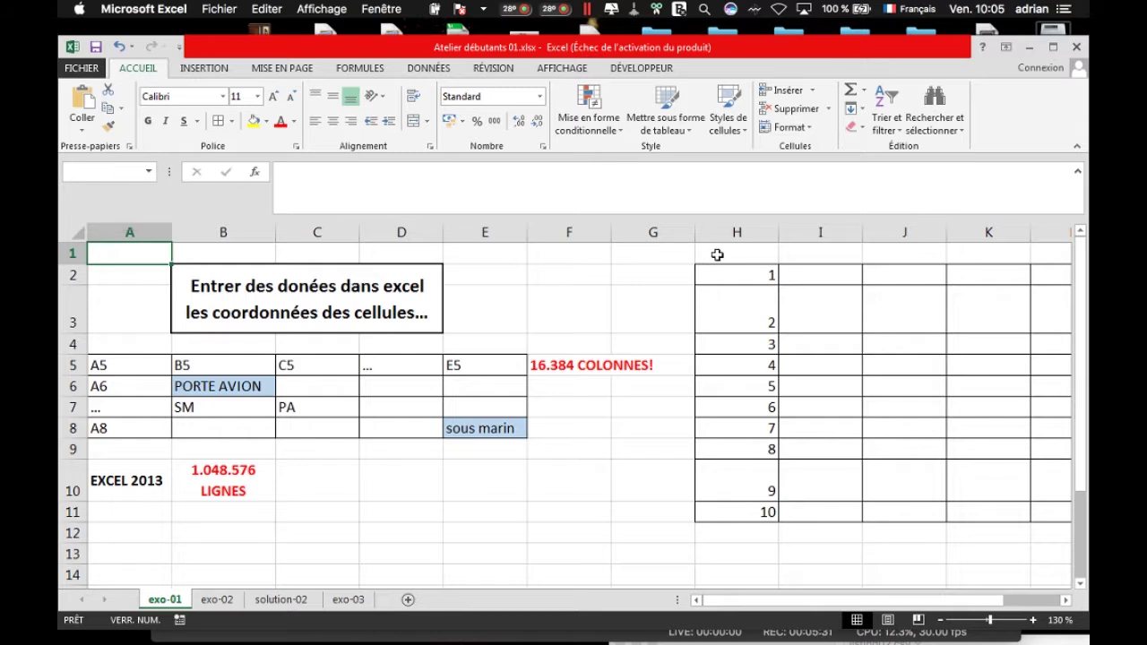
# - Apply bold to the entire exo-01 sheet, undo it, and deselect the sheet by selecting cell A4
pyautogui.click(79, 233)
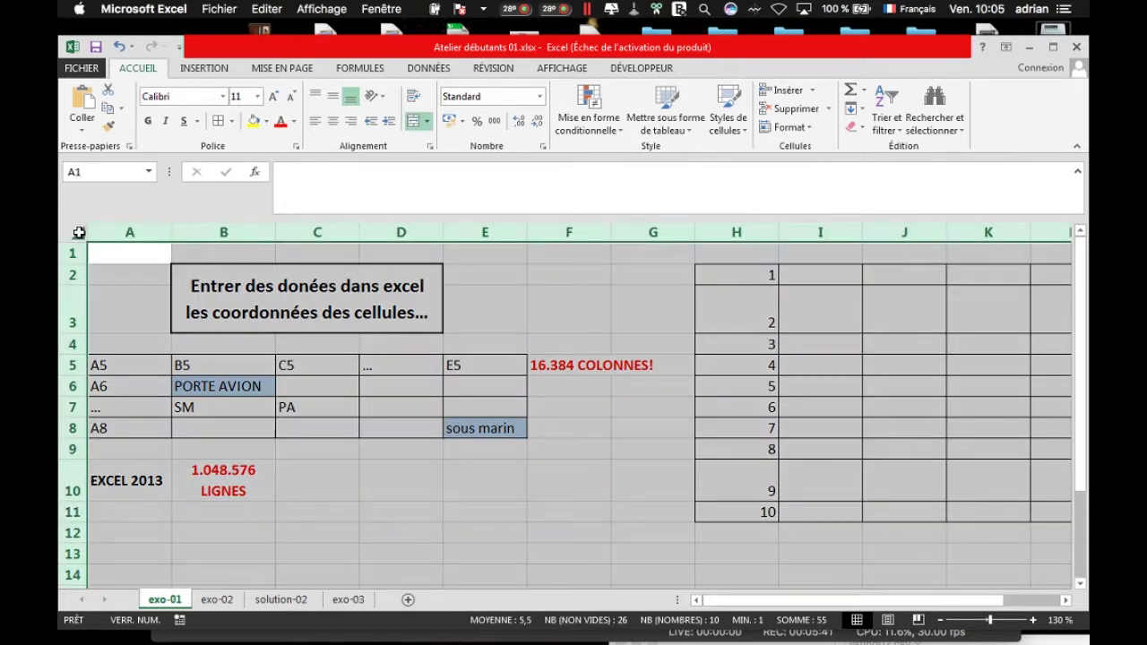
pyautogui.click(150, 123)
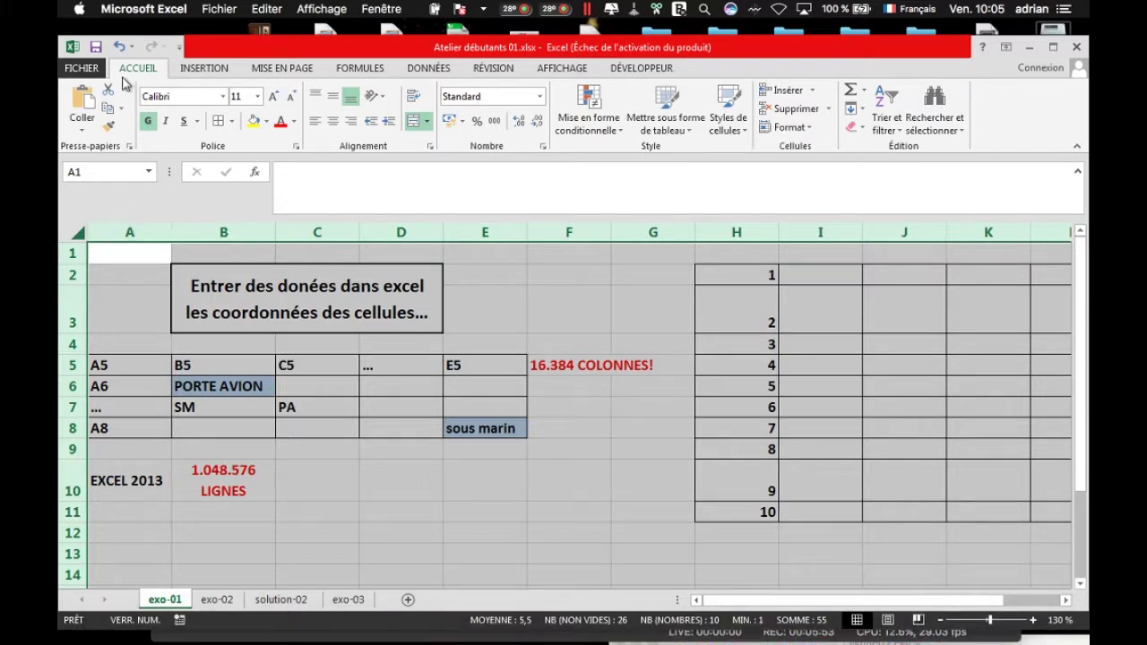
pyautogui.click(118, 47)
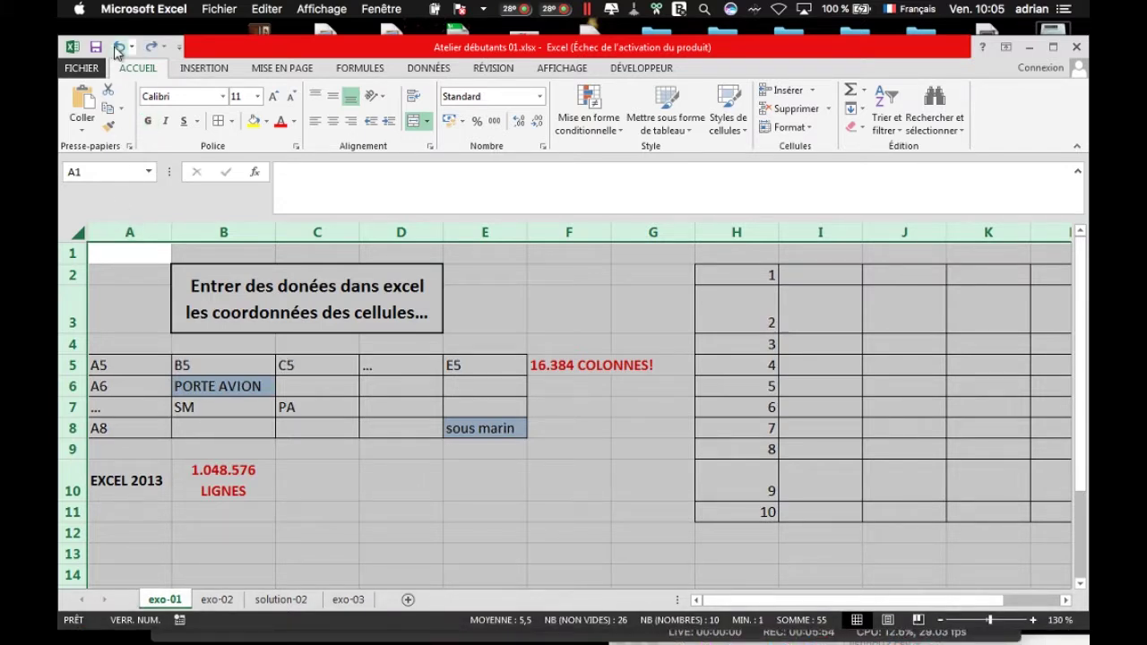
pyautogui.click(150, 344)
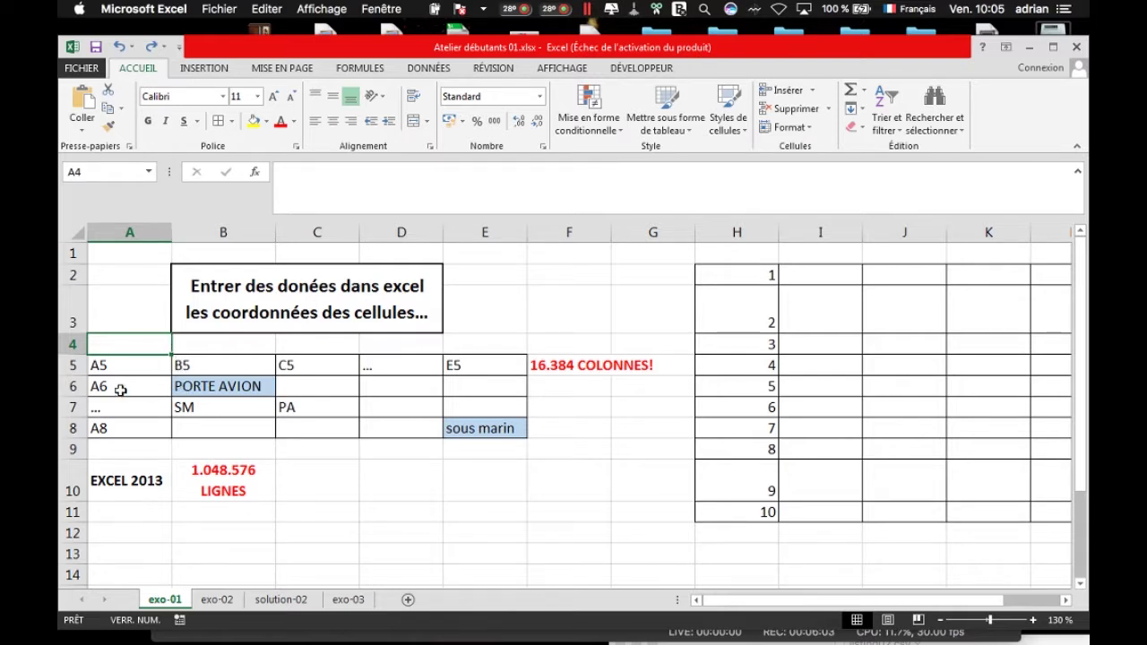
# - Select A5, move to H2, and jump between the first and last filled cells of the numbered list in column H
pyautogui.click(125, 370)
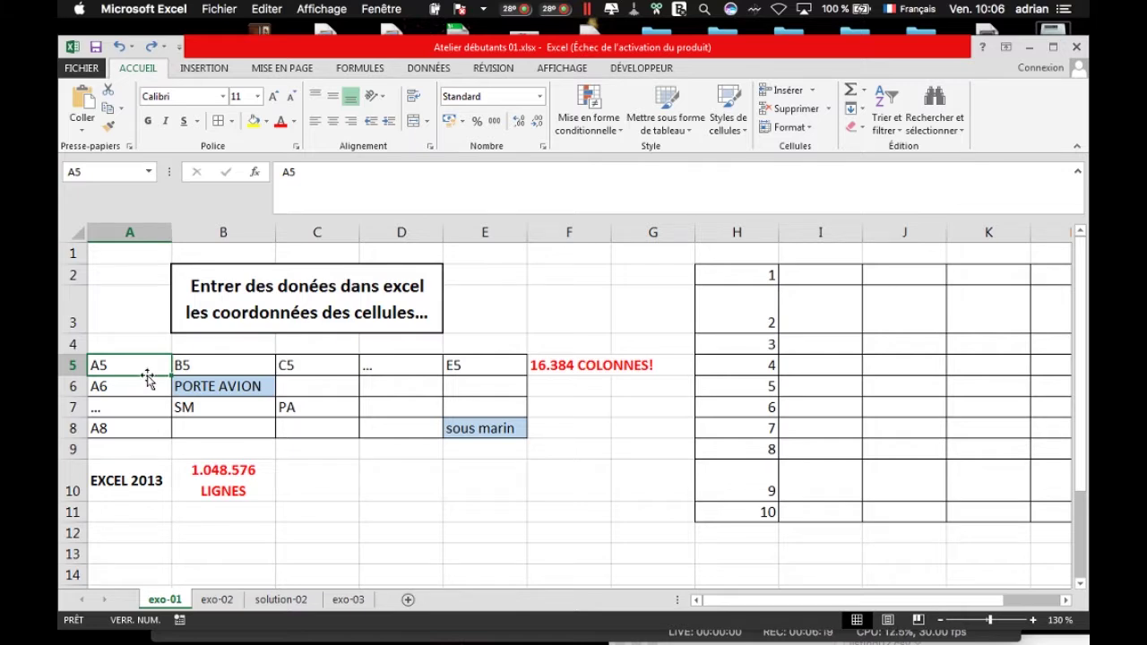
pyautogui.click(731, 280)
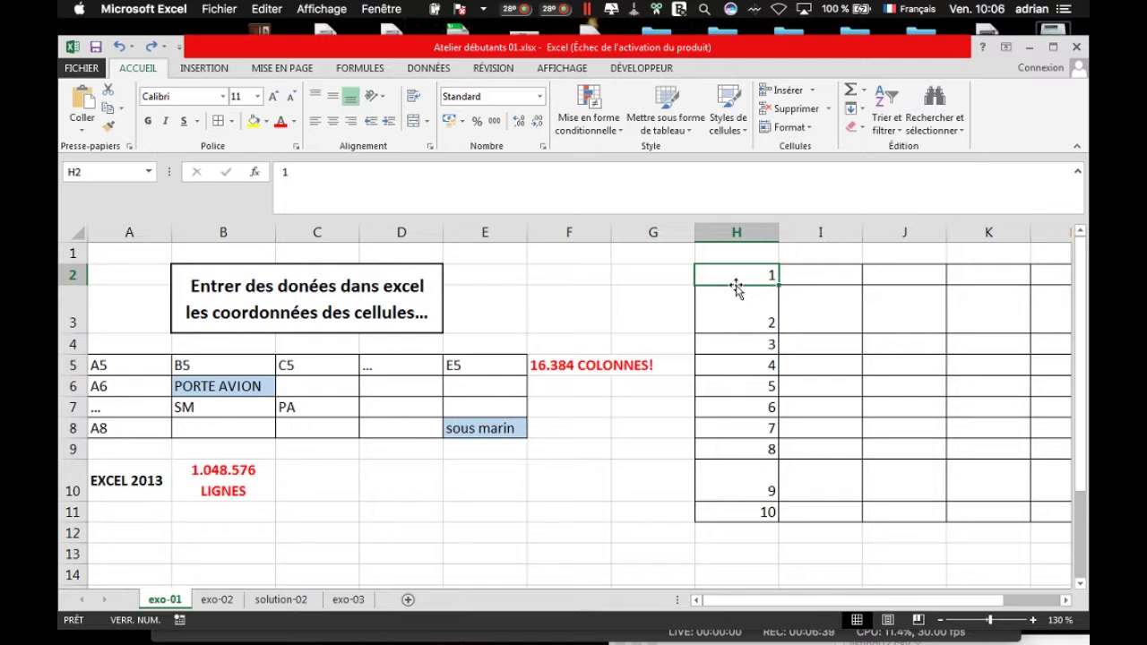
pyautogui.hotkey('ctrl', 'Down')
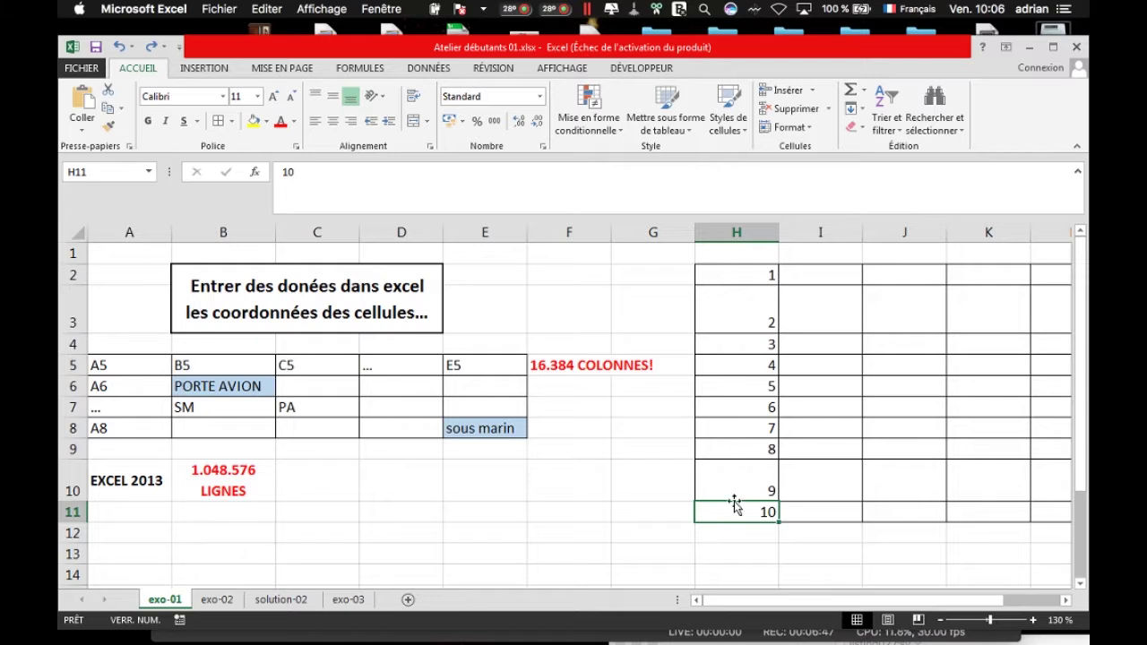
pyautogui.hotkey('ctrl', 'Up')
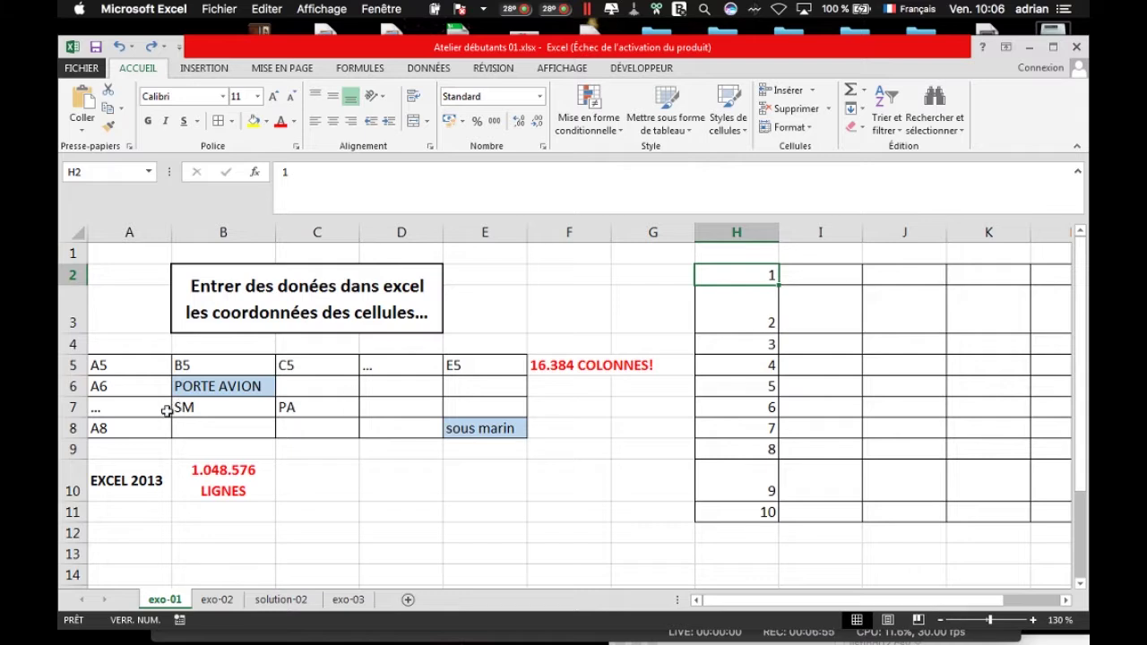
# - Move the selection from cell A8 to D8 one column at a time
pyautogui.click(142, 428)
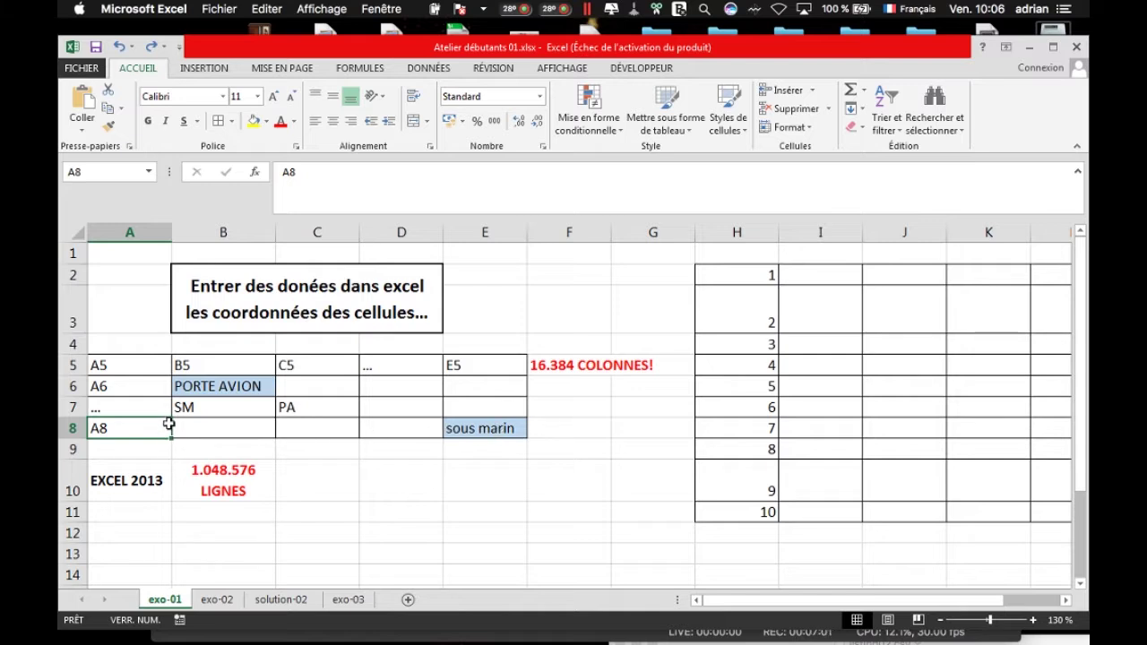
pyautogui.press('Right')
pyautogui.press('Right')
pyautogui.press('Right')
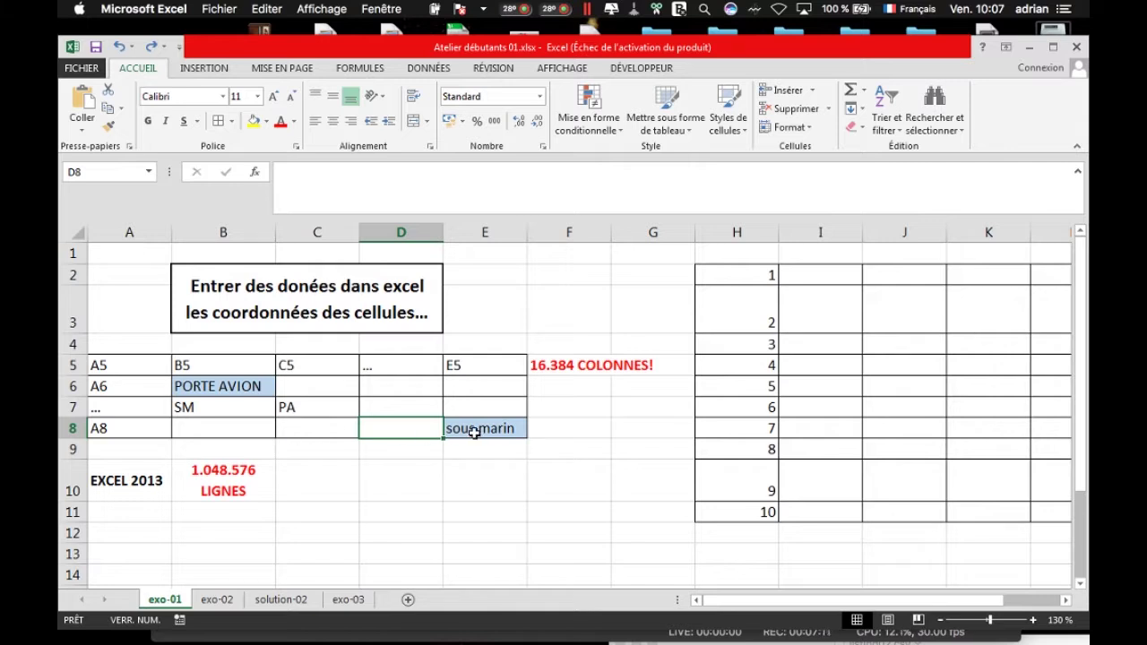
# - Enter 1 in cells B8, C8 and D8, and jump from A8 to the last filled cell of the row
pyautogui.click(256, 434)
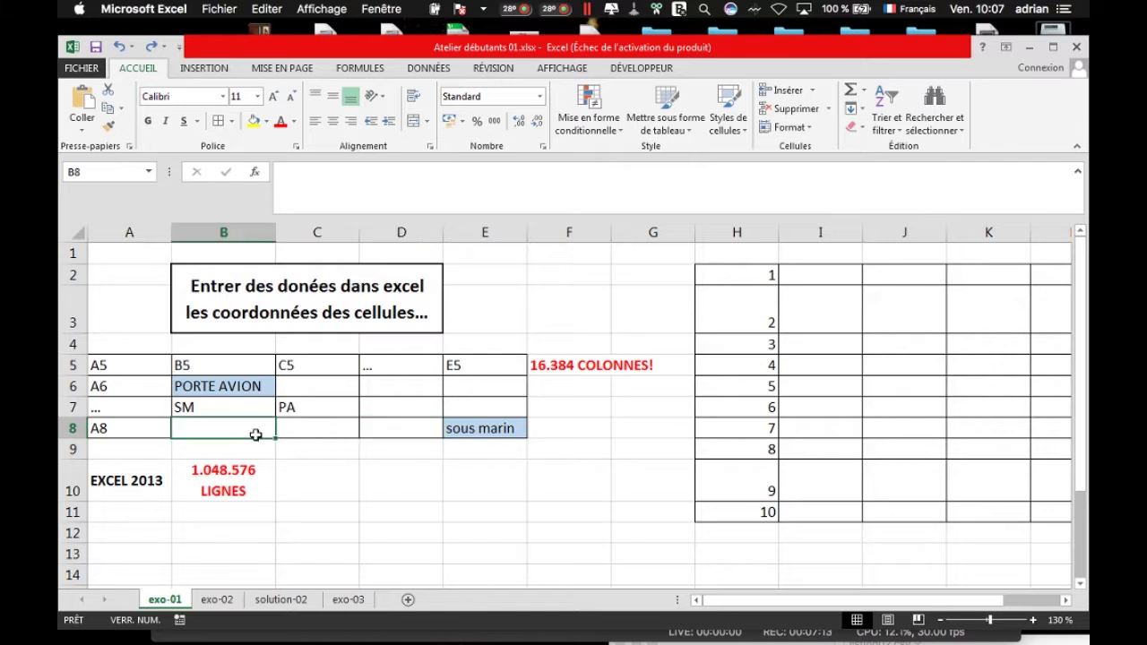
pyautogui.write('1')
pyautogui.click(347, 428)
pyautogui.write('1')
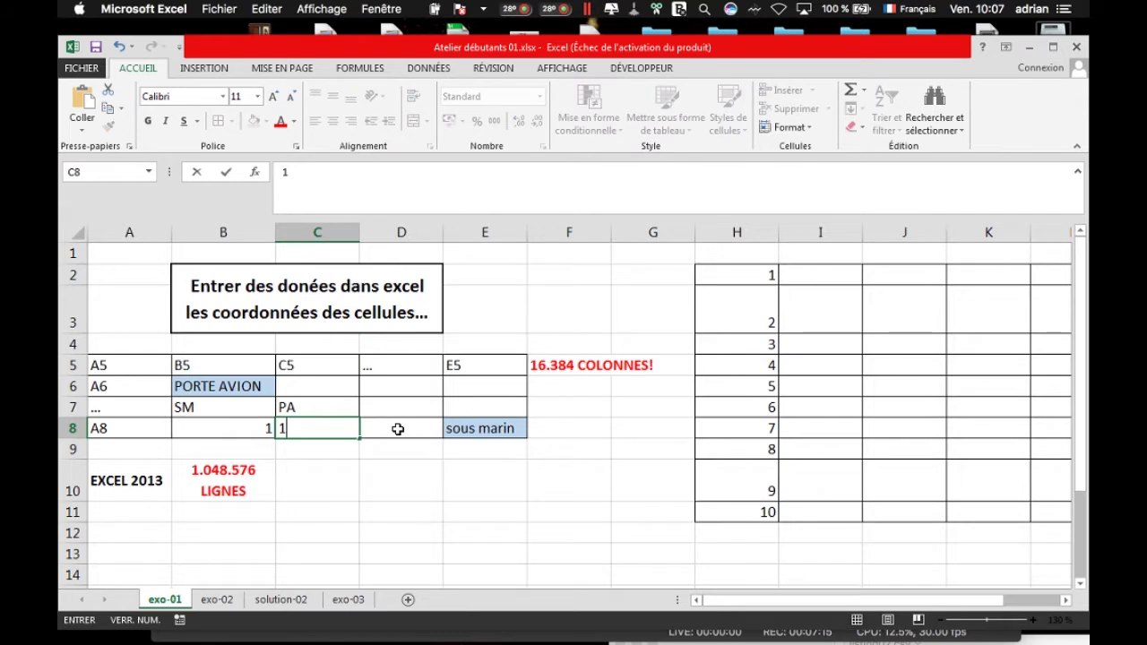
pyautogui.click(395, 429)
pyautogui.write('1')
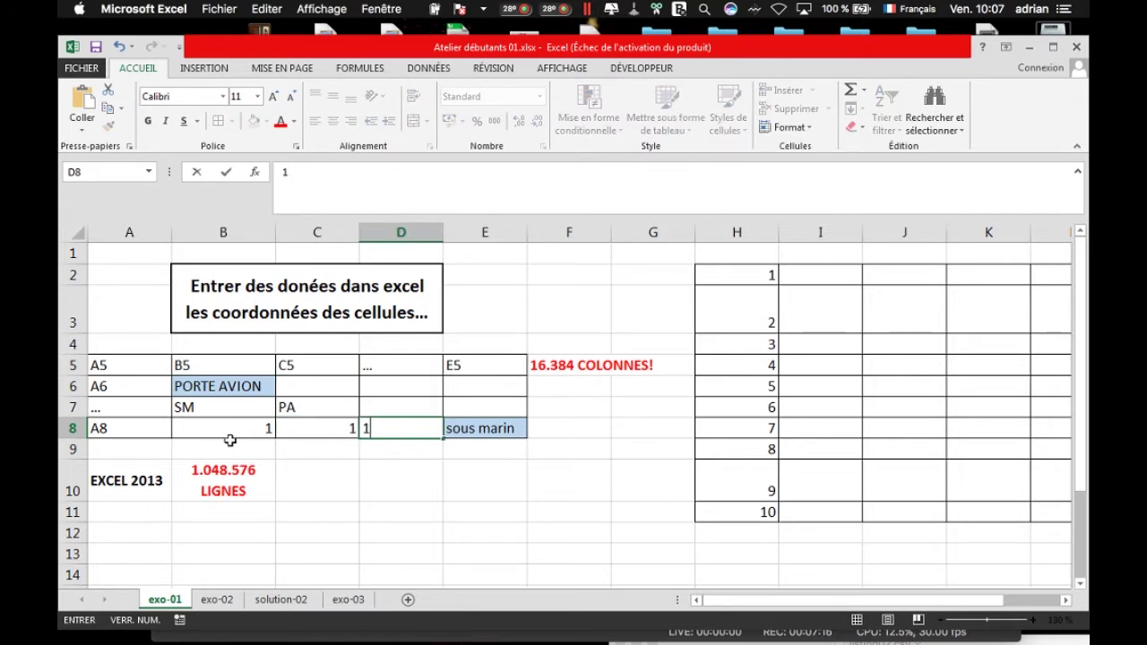
pyautogui.click(144, 433)
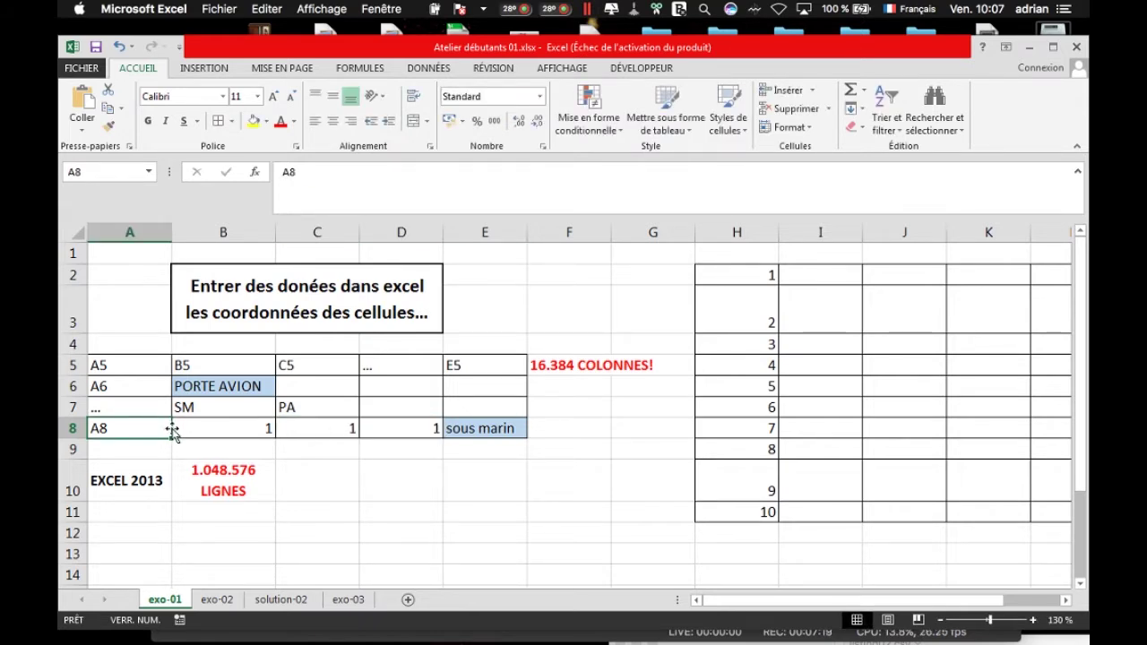
pyautogui.hotkey('ctrl', 'Right')
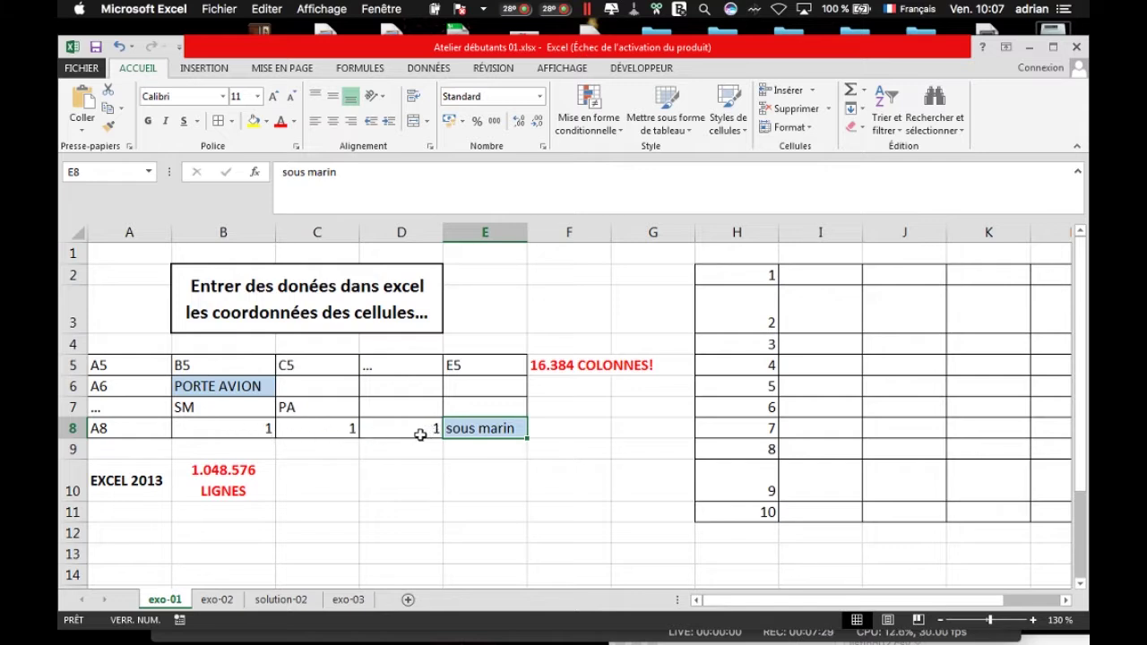
# - Undo the three entries made in cells D8, C8 and B8
pyautogui.click(119, 49)
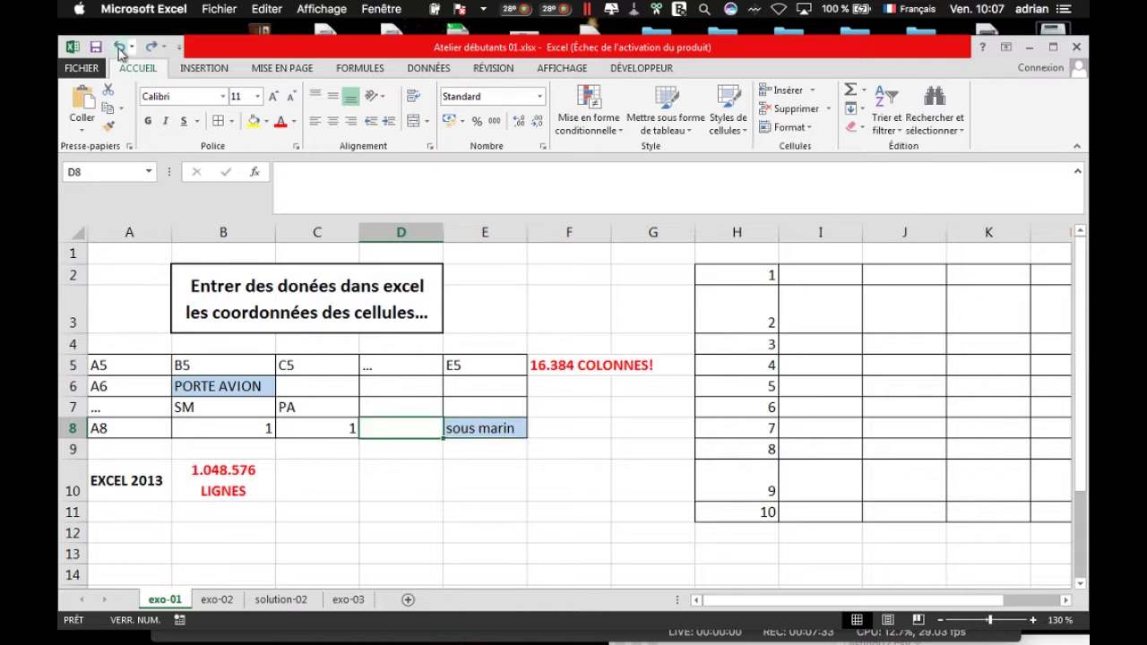
pyautogui.click(119, 49)
pyautogui.click(119, 48)
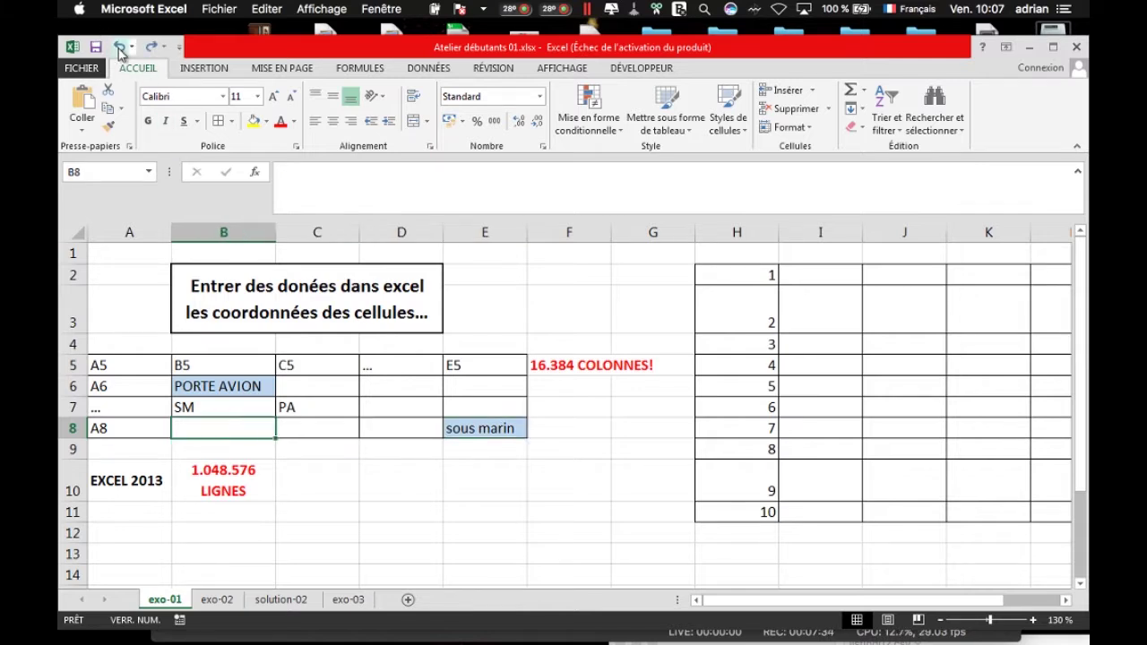
# - Move the selection cell by cell from A8 across to D8, and up to D6
pyautogui.click(142, 432)
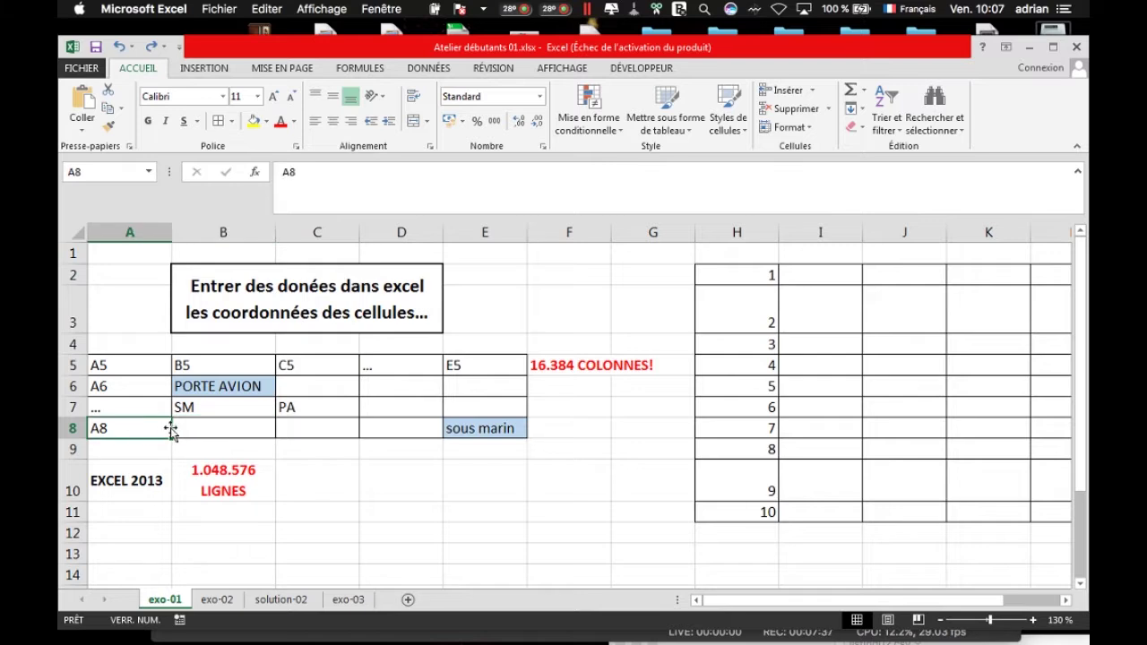
pyautogui.press('Right')
pyautogui.press('Right')
pyautogui.press('Right')
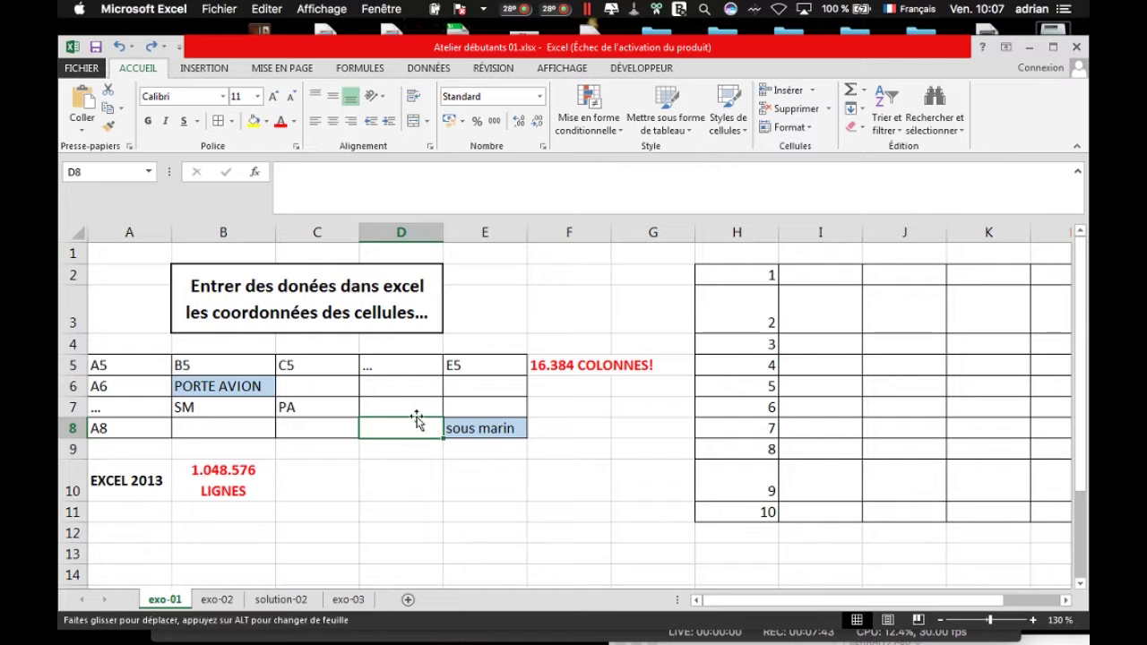
pyautogui.press('Up')
pyautogui.press('Up')
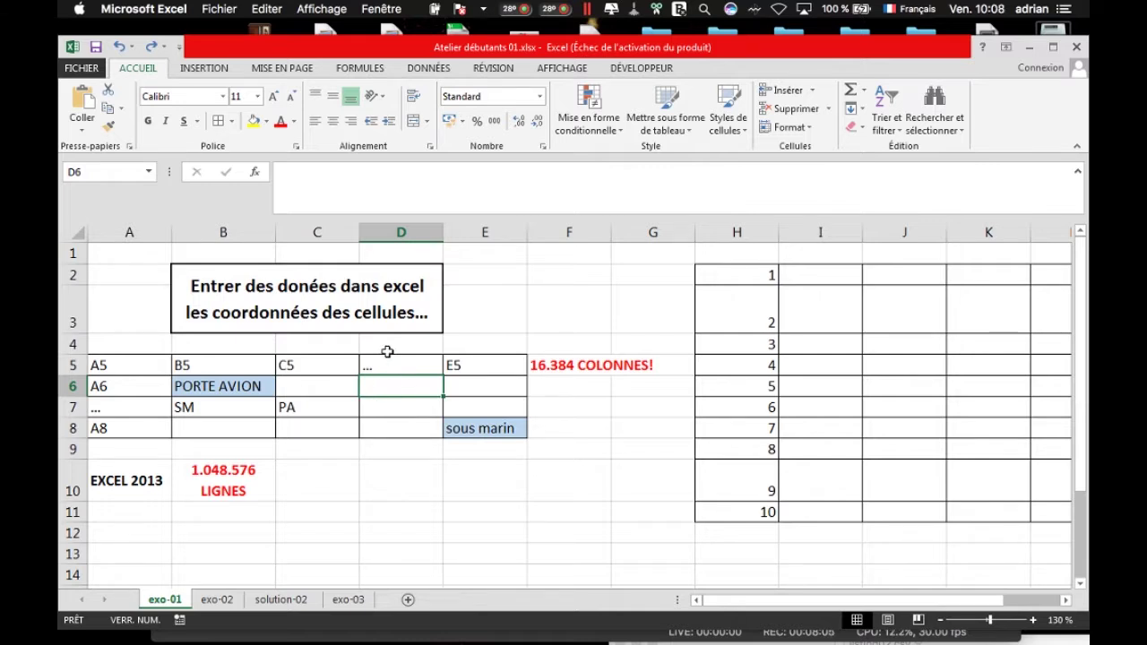
# - Select cell C6 and check its reference
pyautogui.click(311, 389)
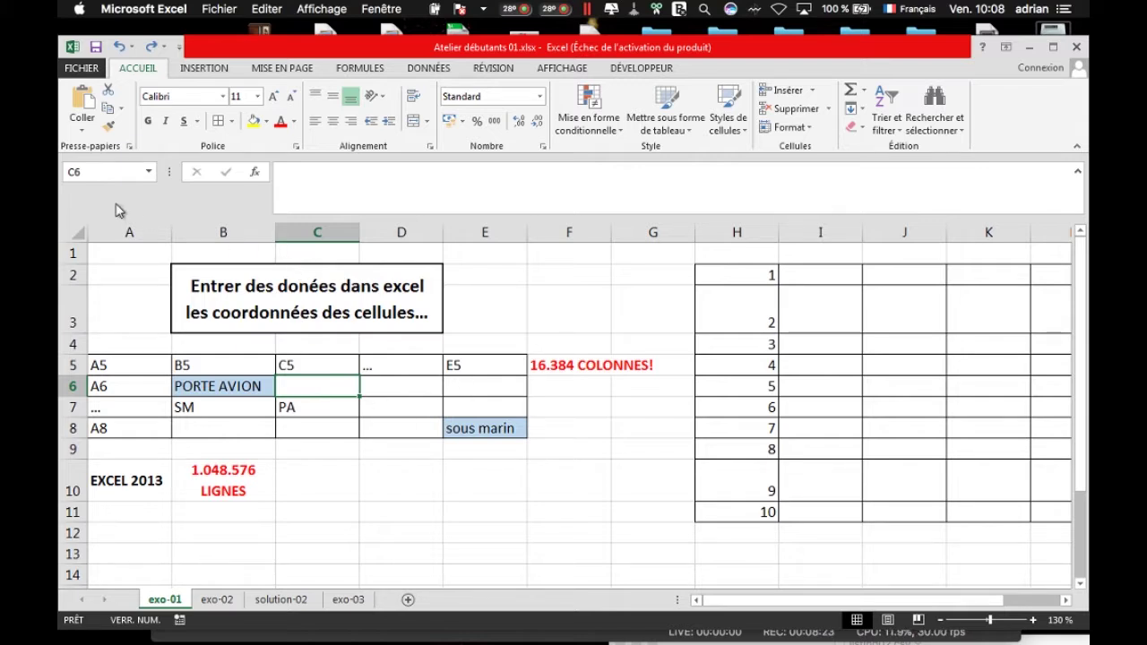
pyautogui.click(74, 173)
# - Enter d in cell D6, and replace it with the text D6
pyautogui.click(379, 389)
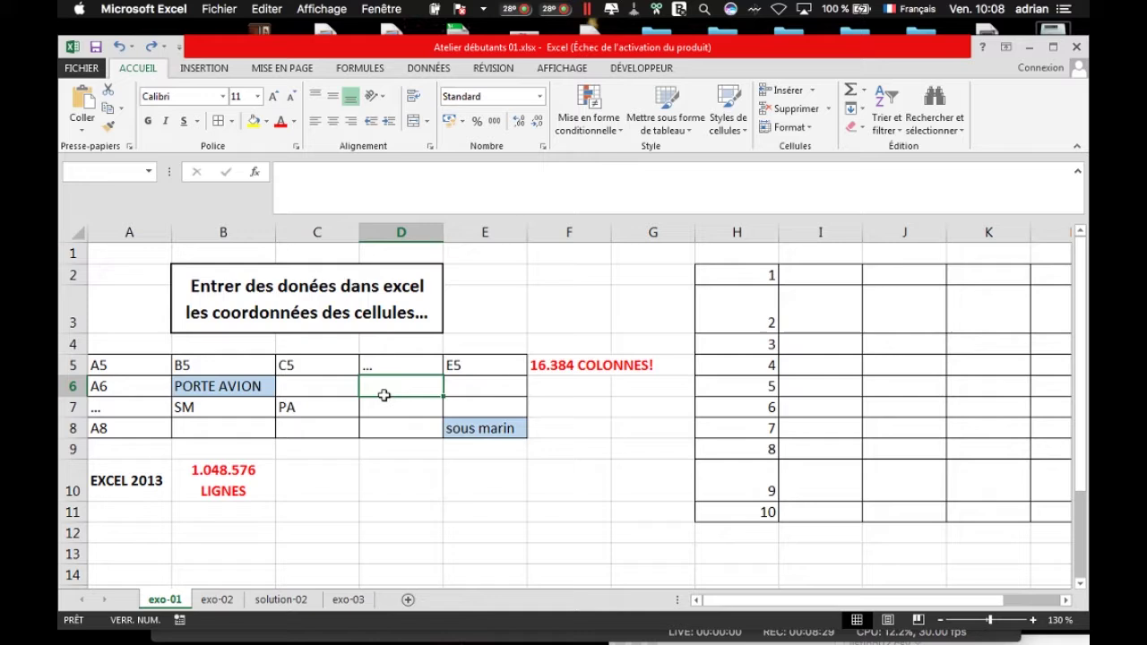
pyautogui.write('d')
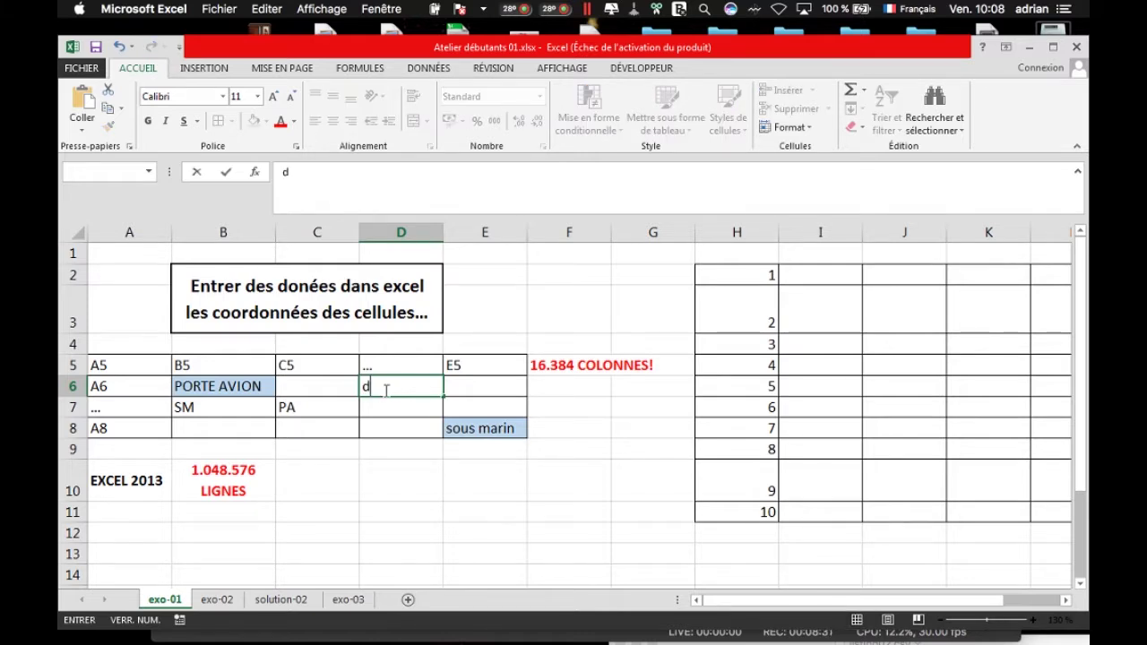
pyautogui.press('Return')
pyautogui.click(390, 383)
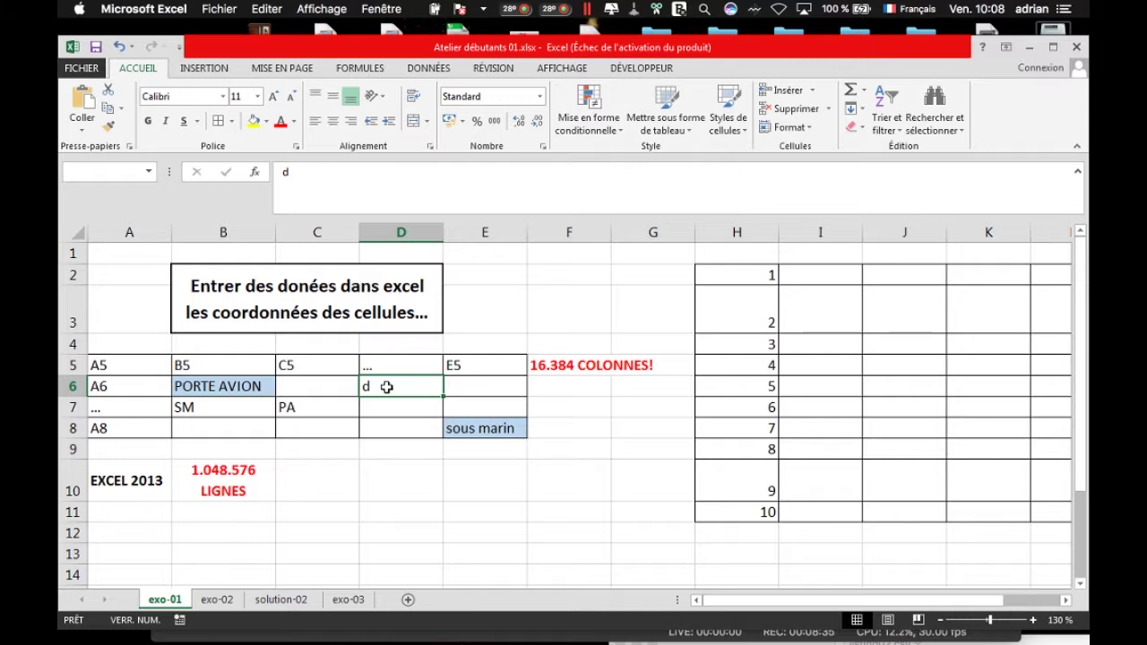
pyautogui.write('D6')
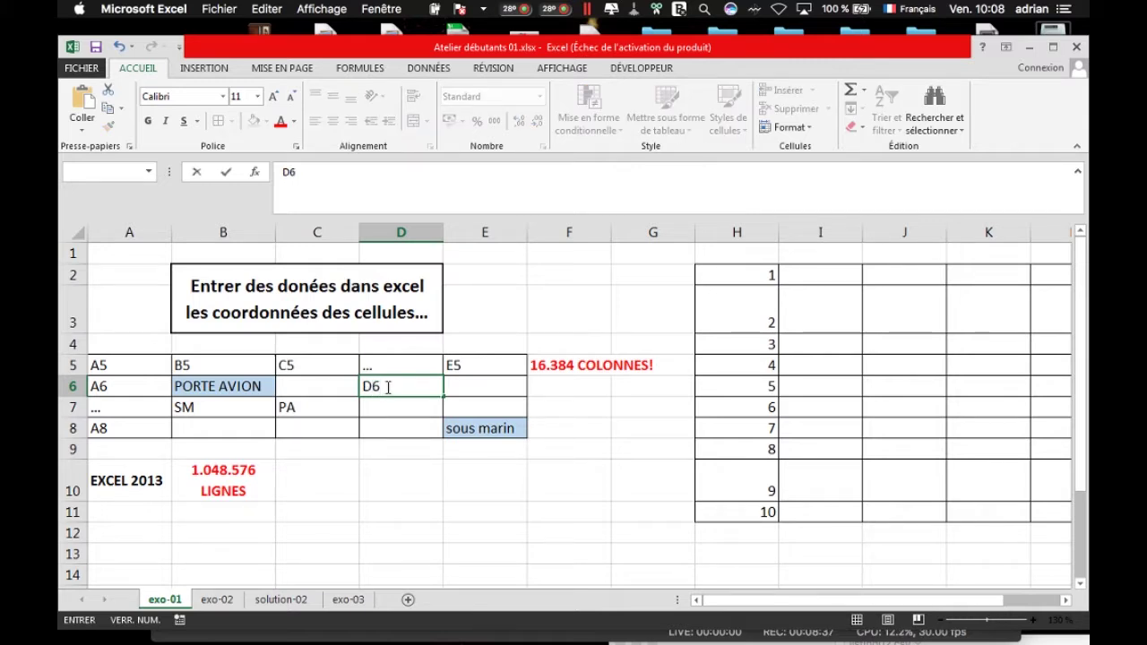
pyautogui.click(420, 444)
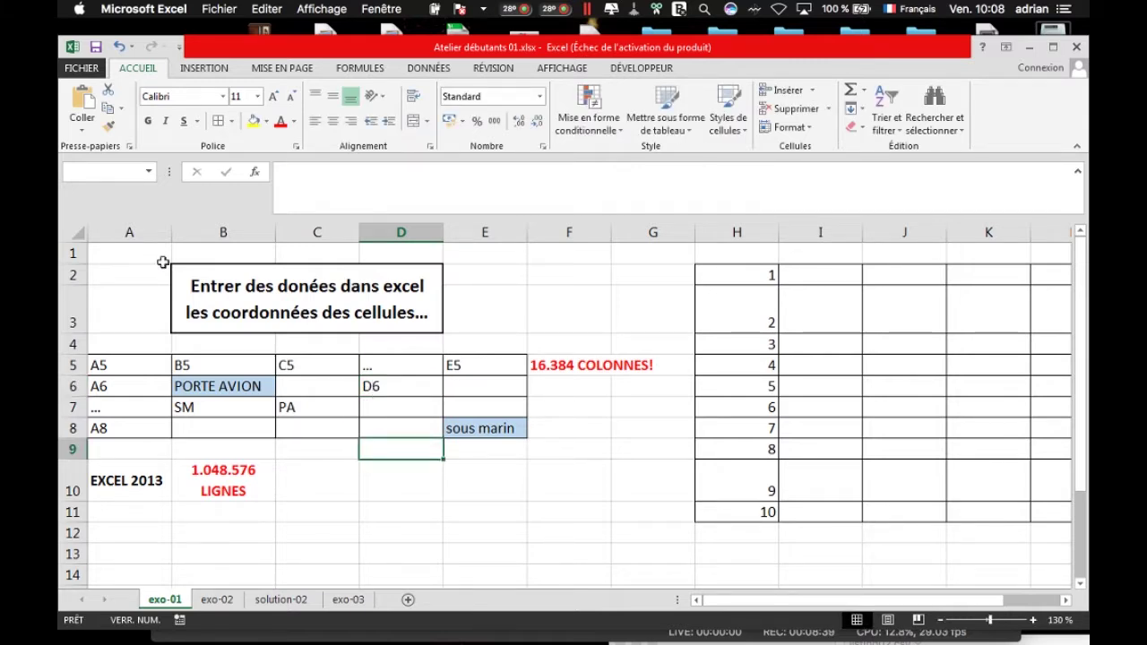
# - Jump to cell D6 by entering its reference, clear its content, and select D9
pyautogui.click(111, 174)
pyautogui.write('d6')
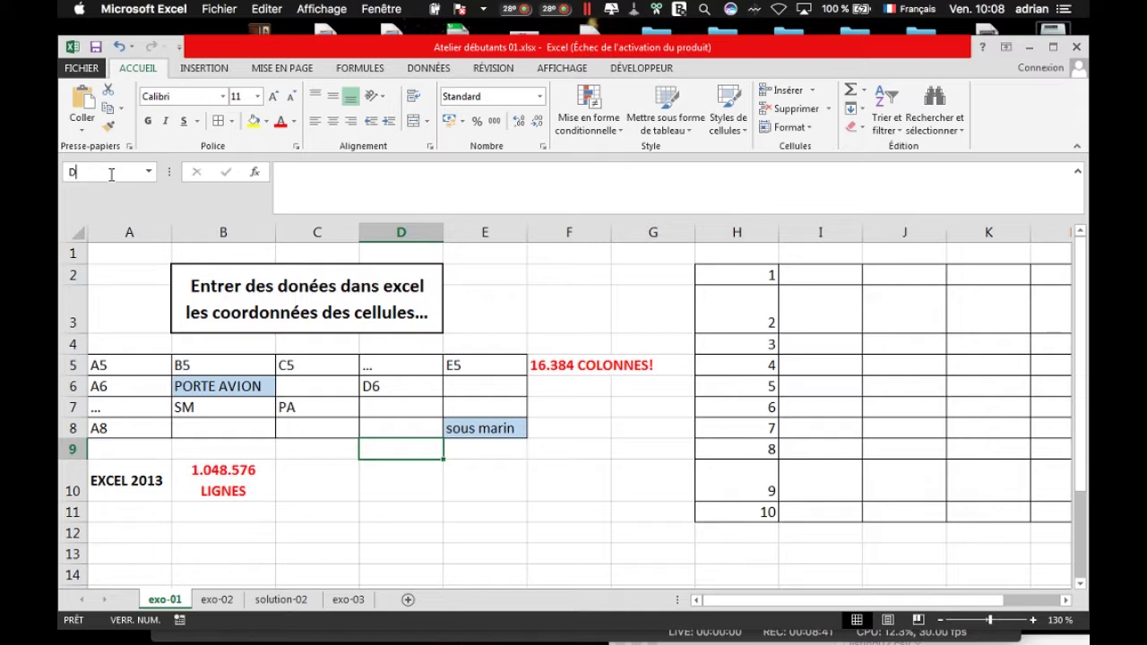
pyautogui.press('Return')
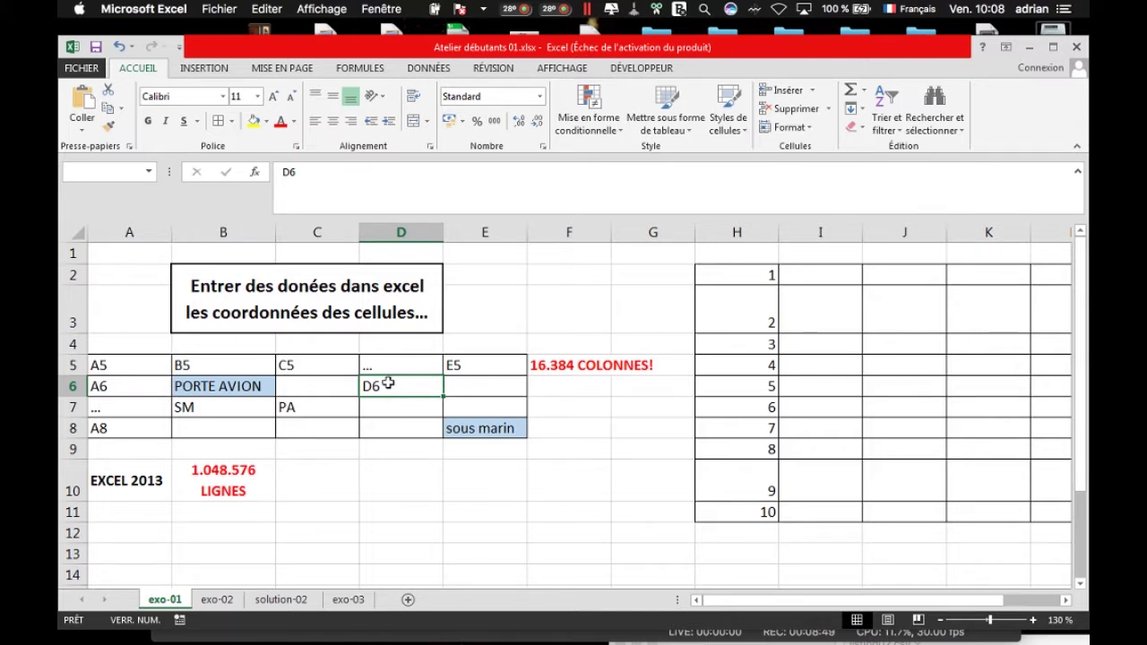
pyautogui.press('BackSpace')
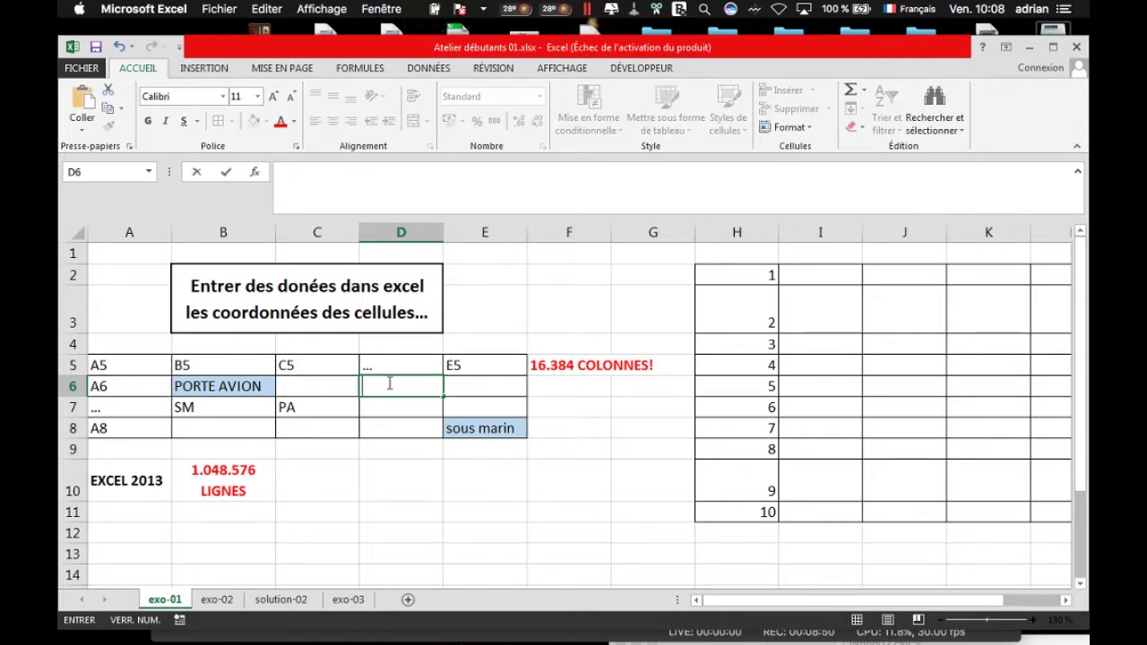
pyautogui.click(420, 450)
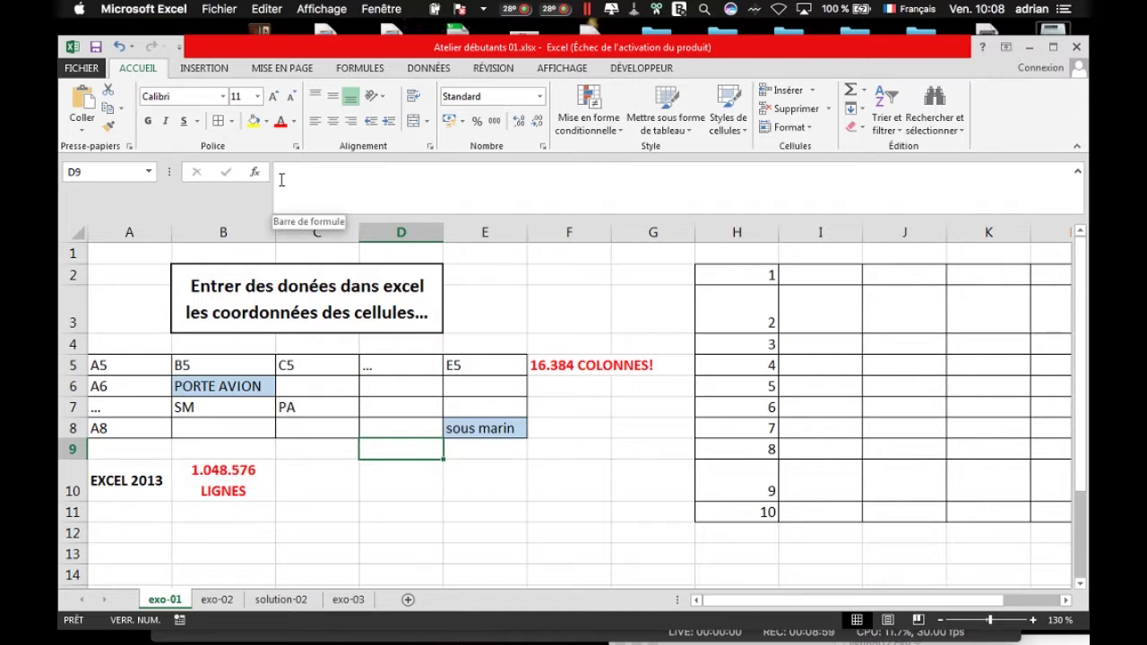
# - Collapse the formula bar to a single line, expand it, and collapse it again
pyautogui.click(1078, 175)
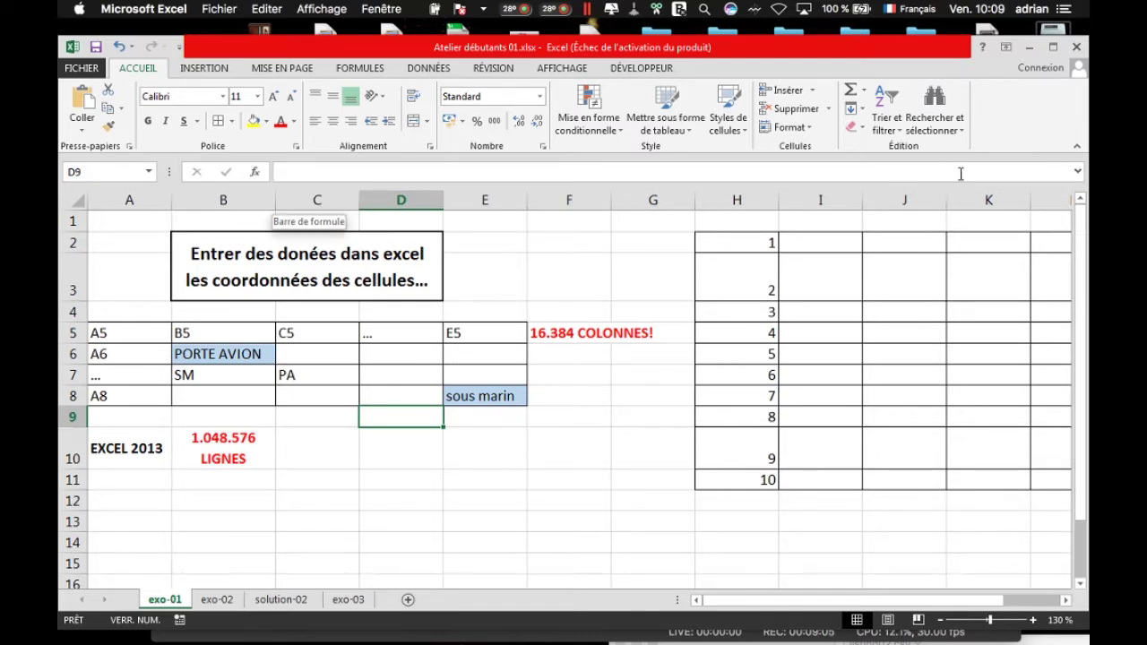
pyautogui.click(1077, 174)
pyautogui.click(1077, 175)
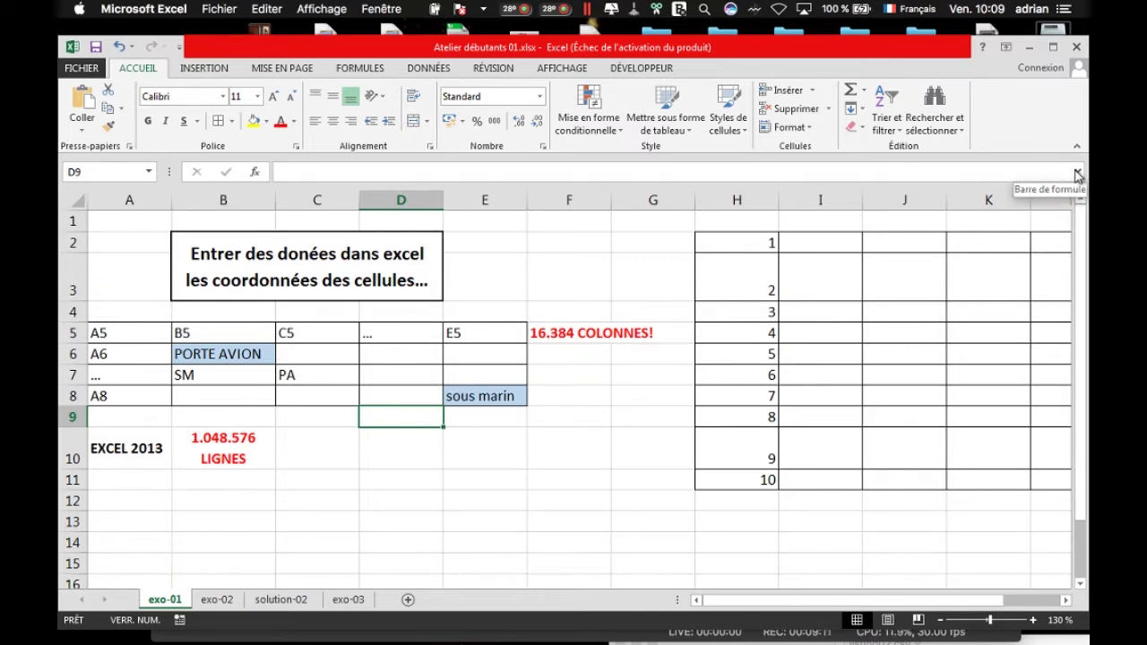
# - Start a formula with = in cell D9 from the formula bar, and cancel the entry
pyautogui.click(309, 173)
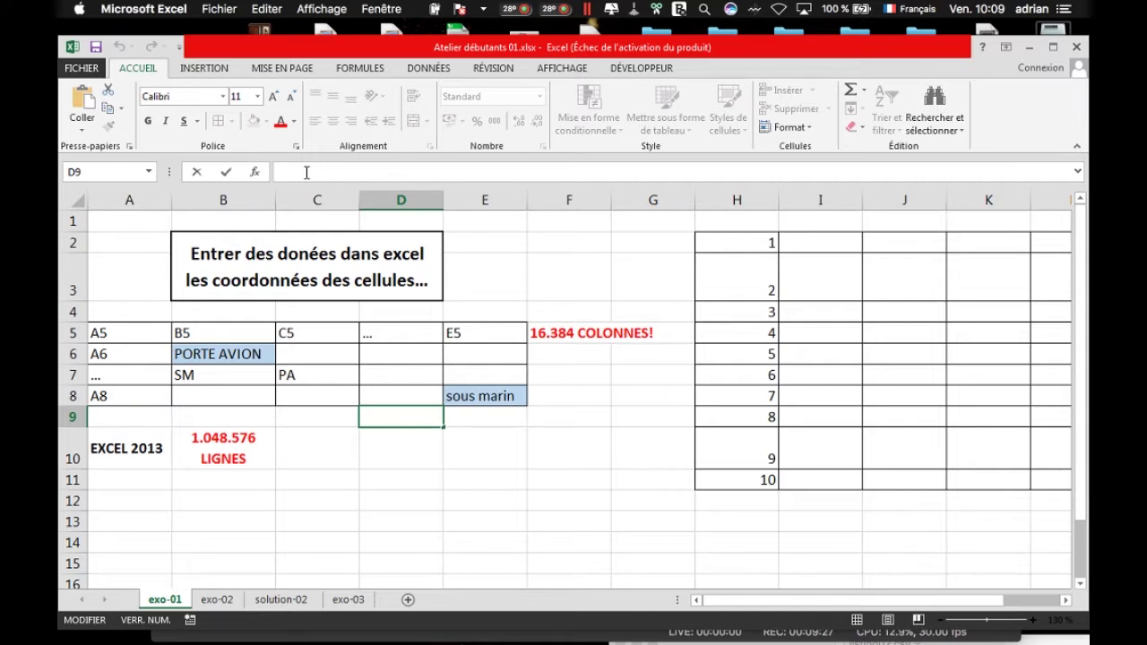
pyautogui.write('=')
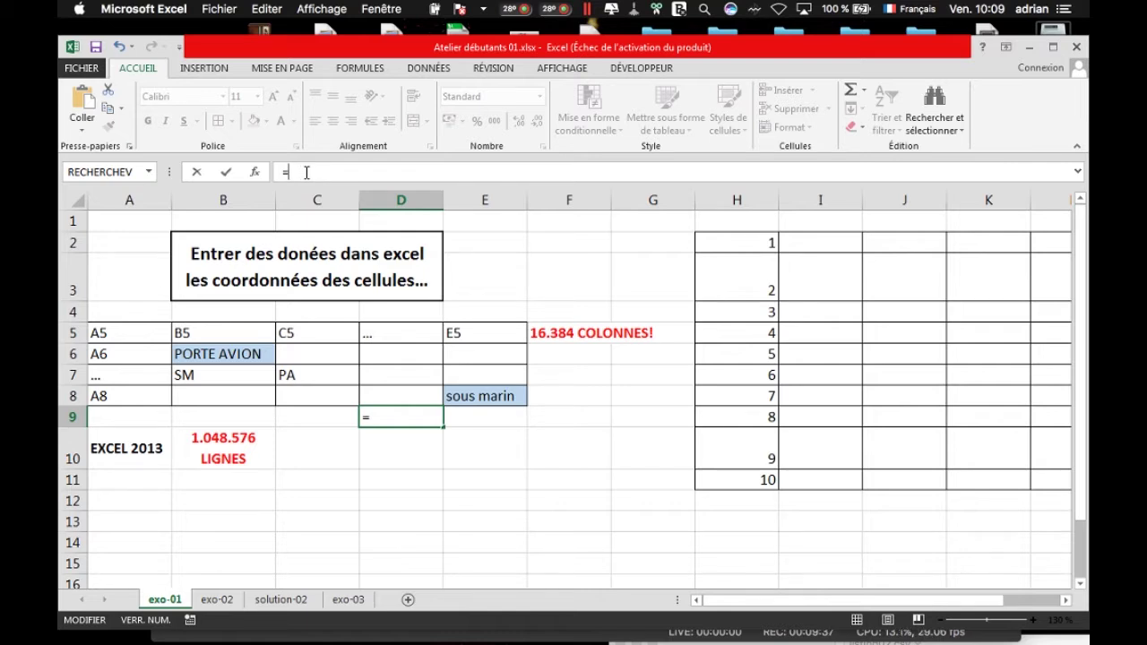
pyautogui.press('Escape')
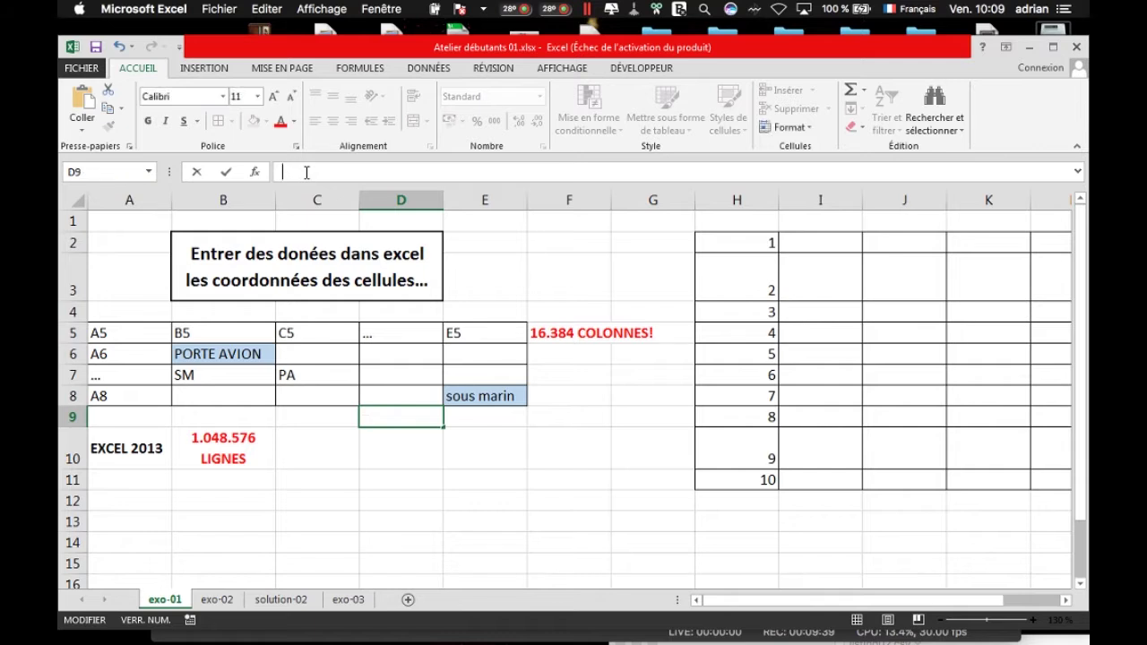
# - Enter the formula =H2+H3+H4+H5+H6+H7+H8+H9+H10+H11 in cell H13 to add the numbers one by one
pyautogui.click(756, 522)
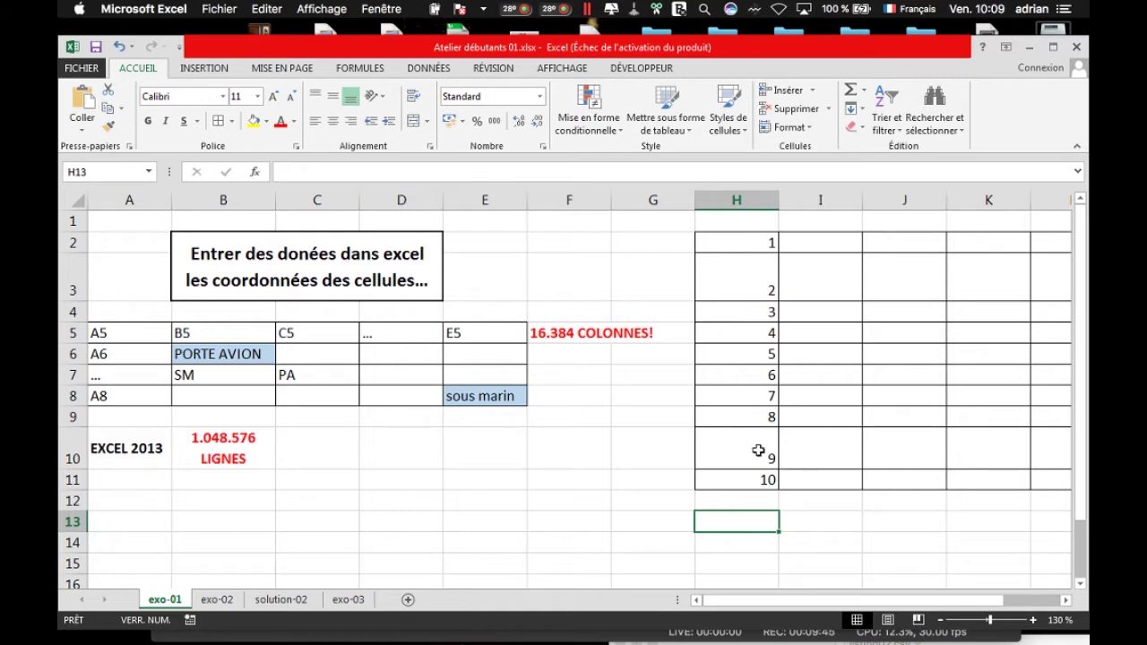
pyautogui.write('=')
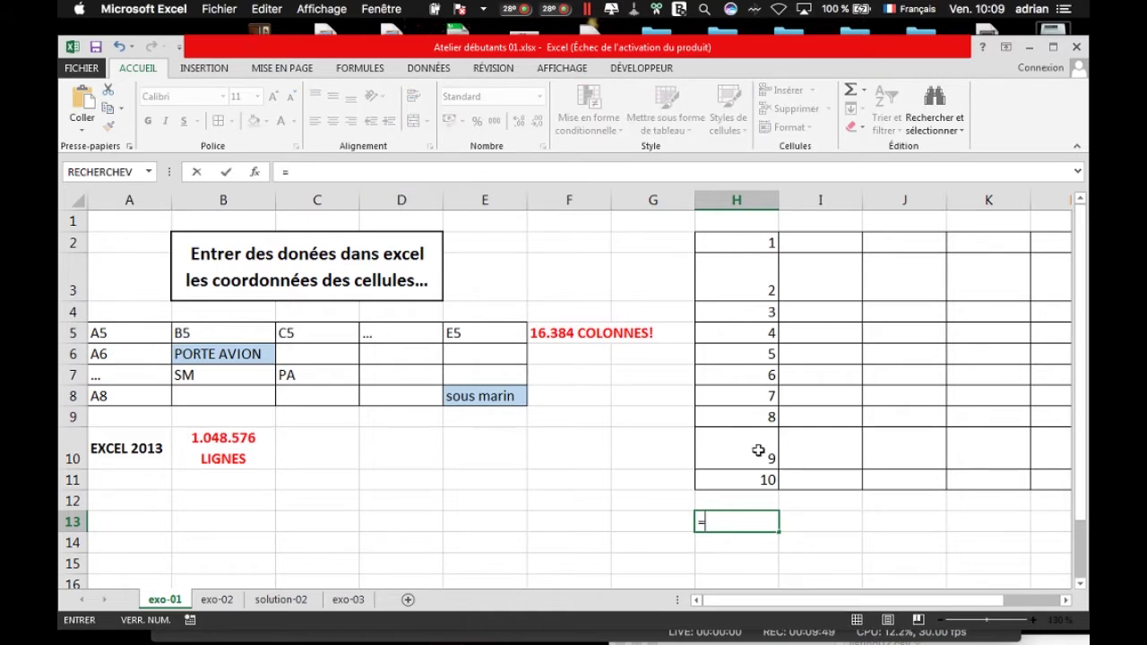
pyautogui.click(730, 241)
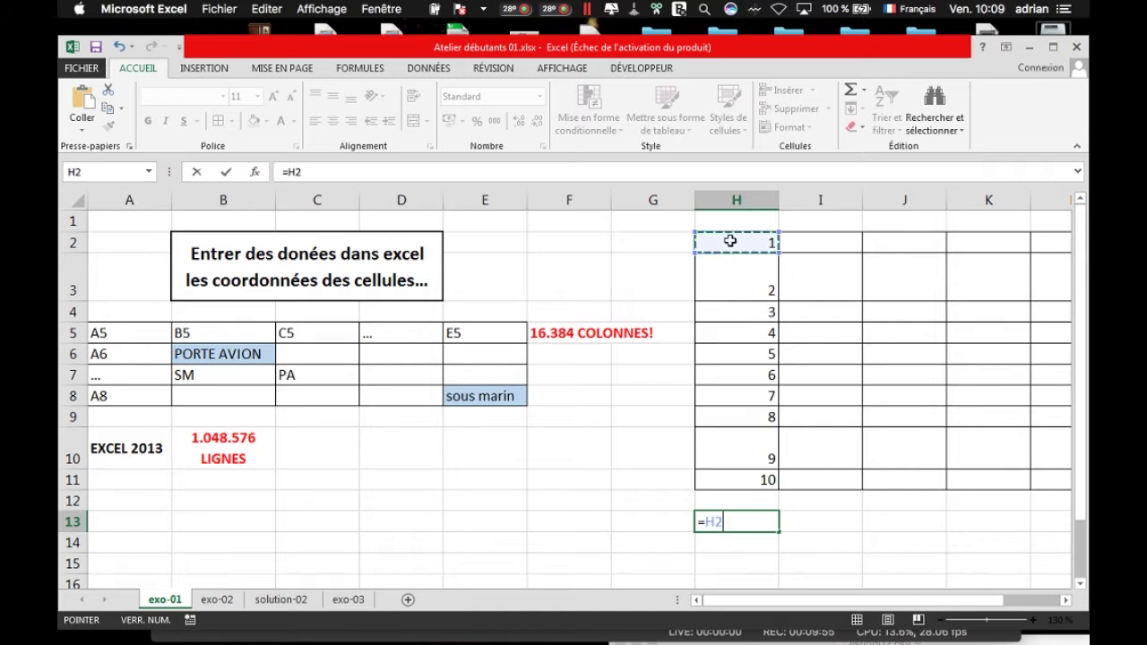
pyautogui.write('/')
pyautogui.press('BackSpace')
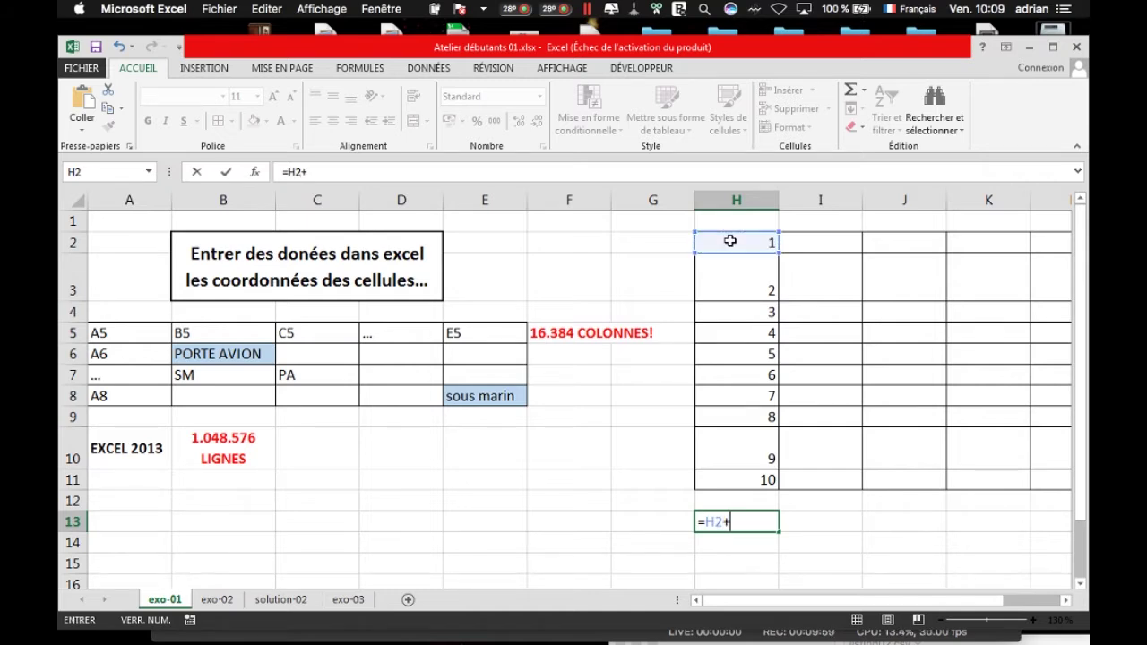
pyautogui.click(752, 276)
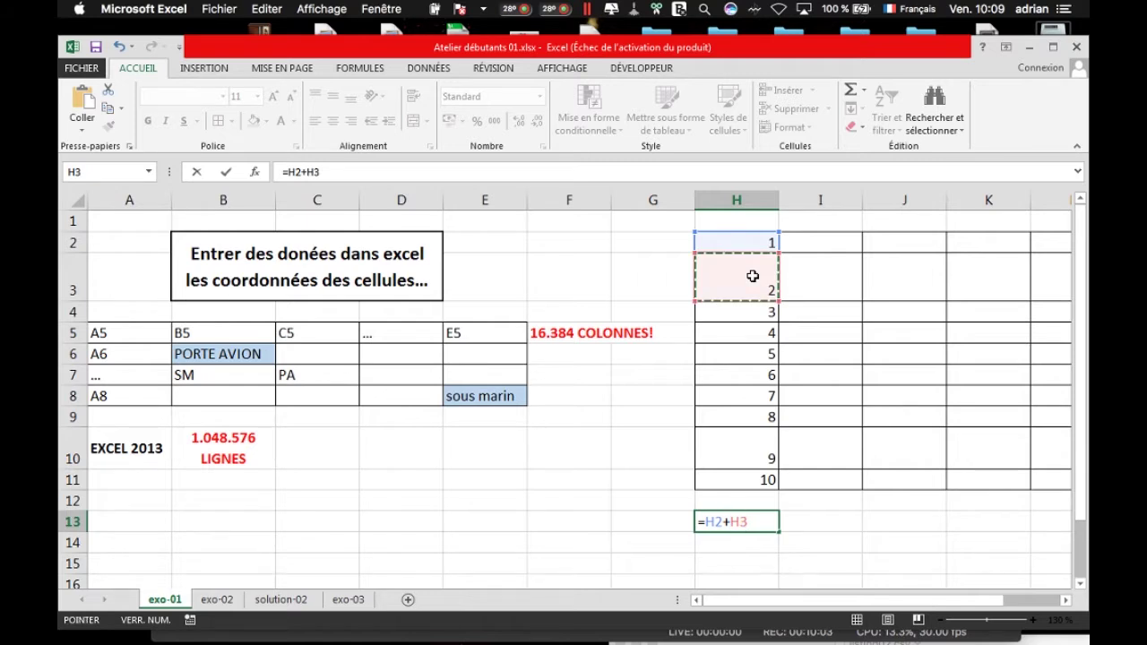
pyautogui.write('+')
pyautogui.click(751, 309)
pyautogui.write('+')
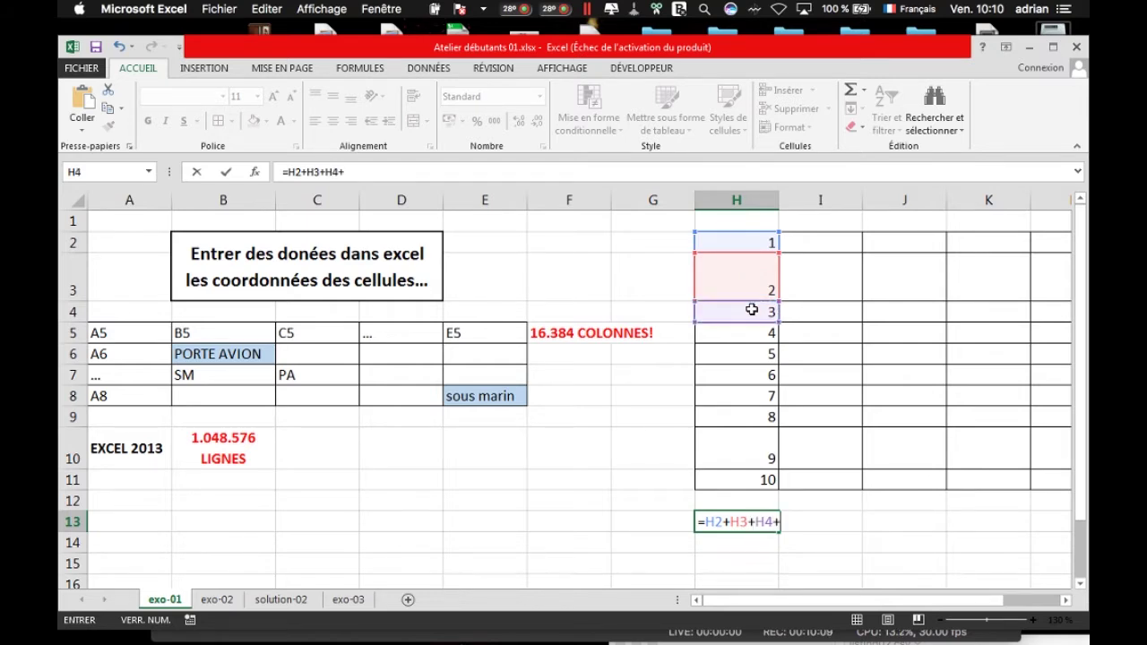
pyautogui.click(768, 333)
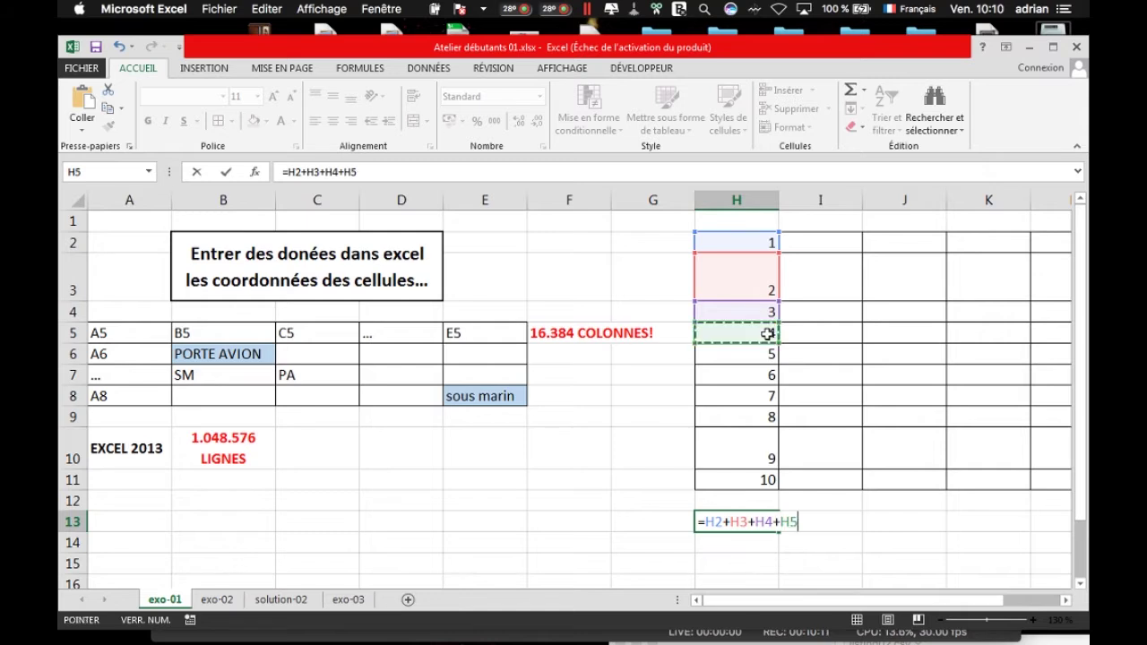
pyautogui.write('+')
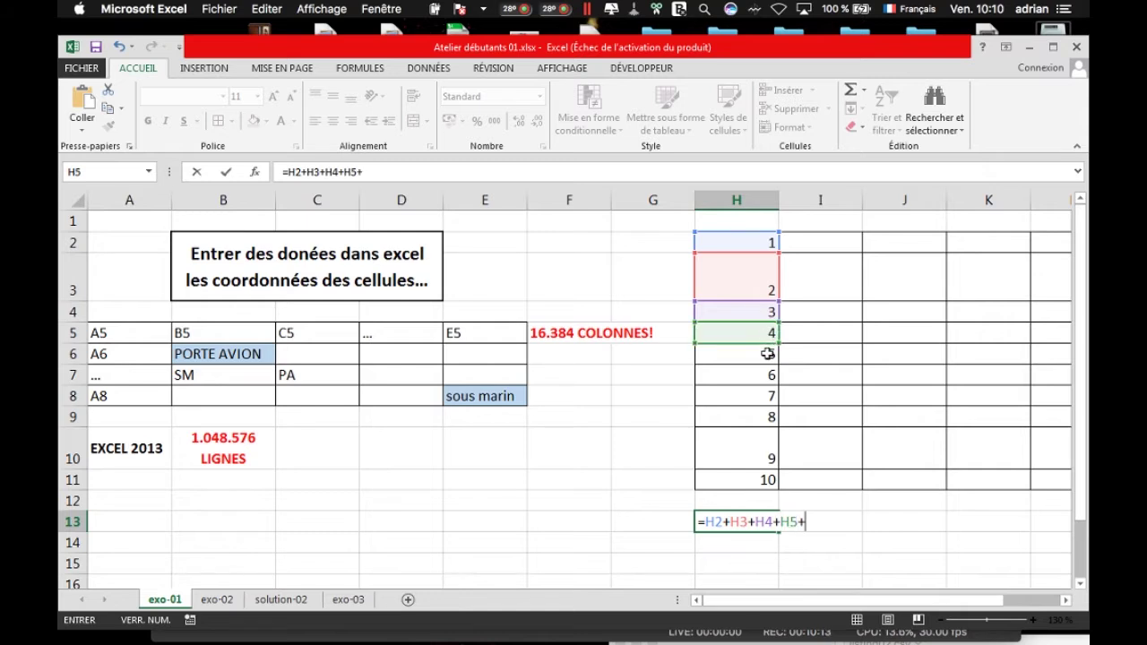
pyautogui.click(768, 354)
pyautogui.write('+')
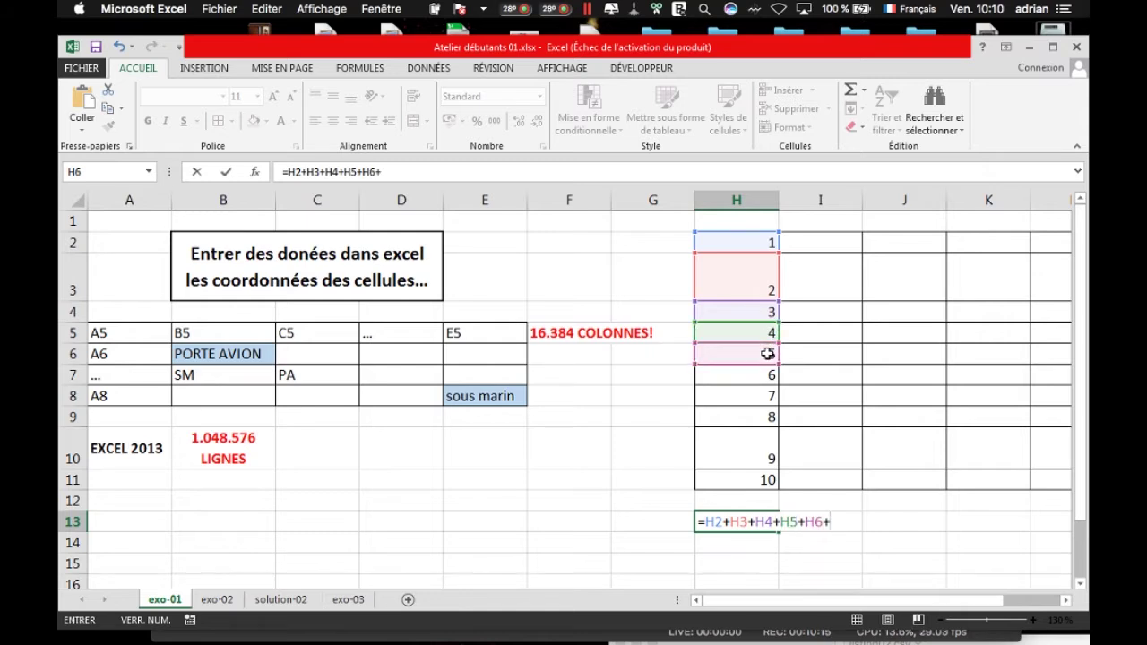
pyautogui.click(757, 377)
pyautogui.write('+')
pyautogui.click(748, 395)
pyautogui.write('+')
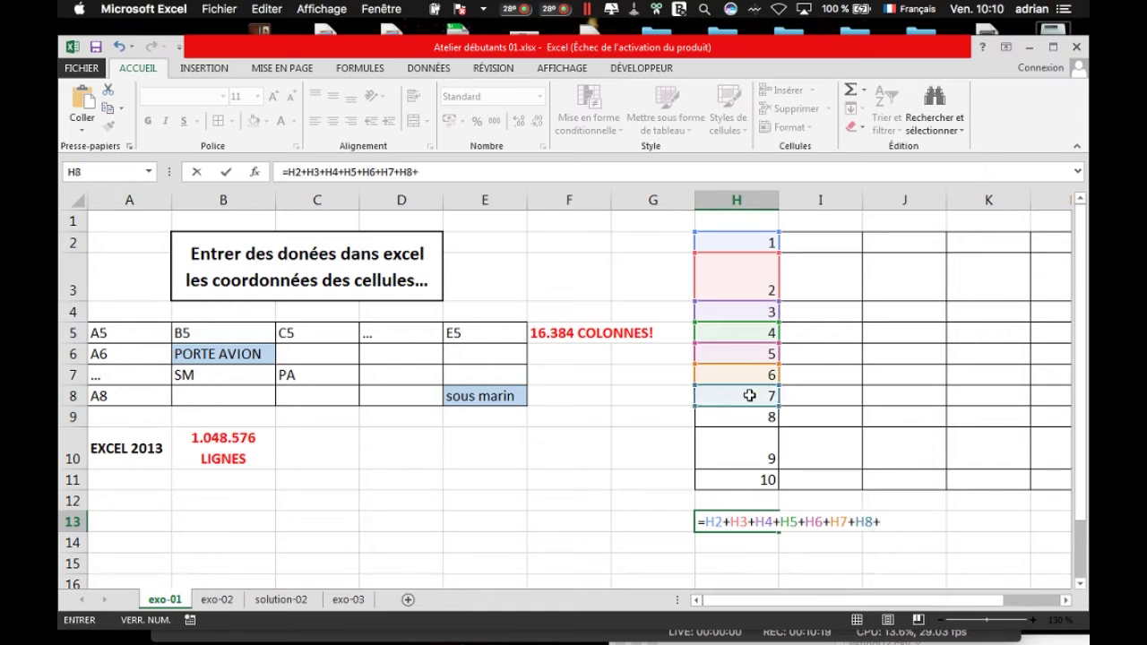
pyautogui.click(757, 414)
pyautogui.write('+')
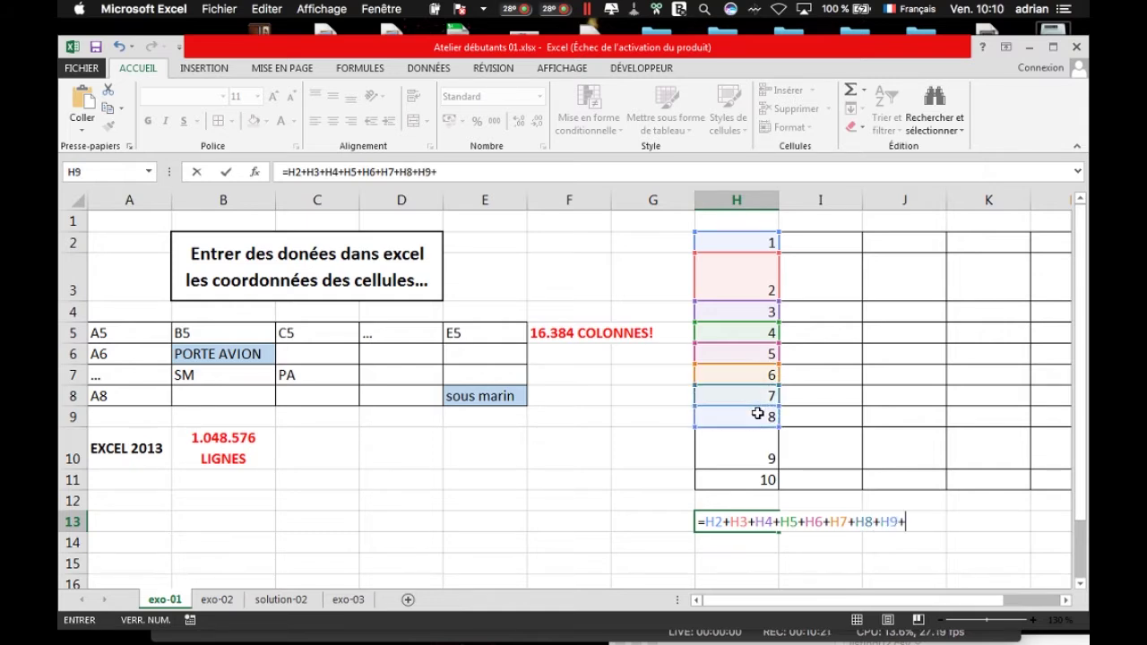
pyautogui.click(758, 435)
pyautogui.write('+')
pyautogui.click(752, 478)
pyautogui.write('+')
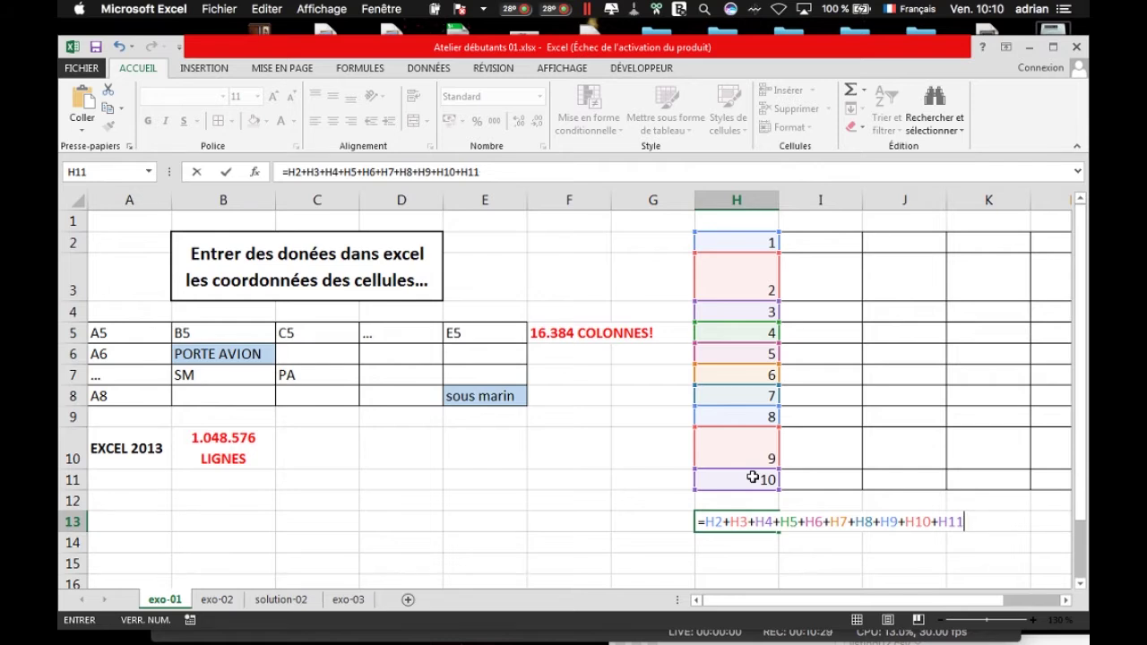
pyautogui.press('Return')
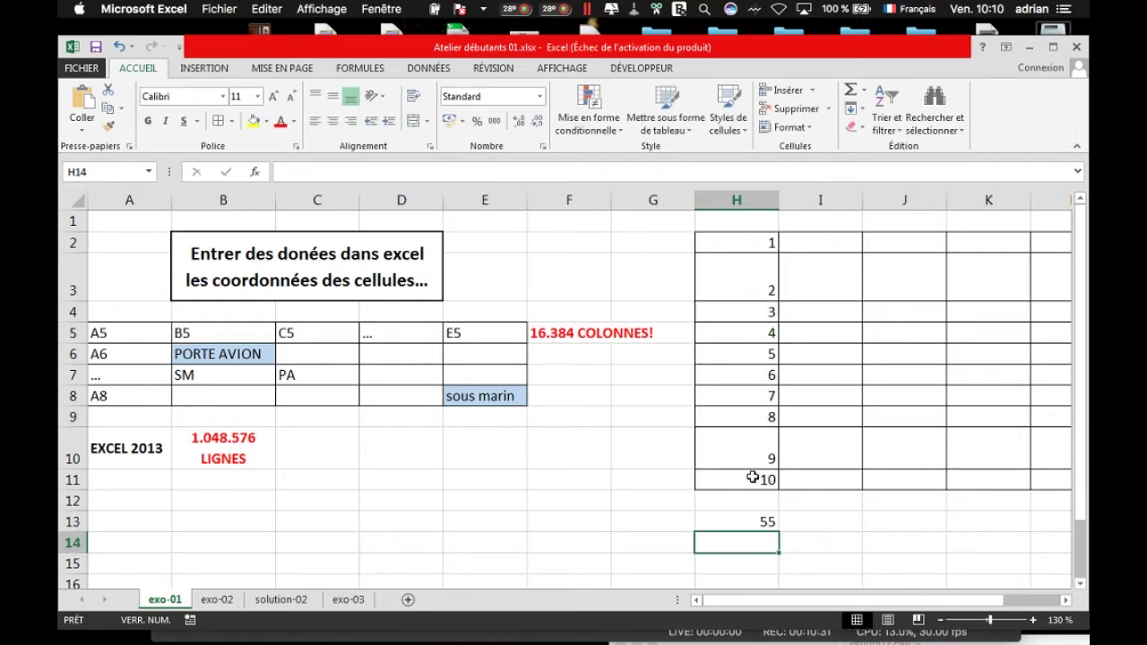
# - Replace the addition in cell H13 with the formula =SOMME(H2:H11)
pyautogui.click(748, 518)
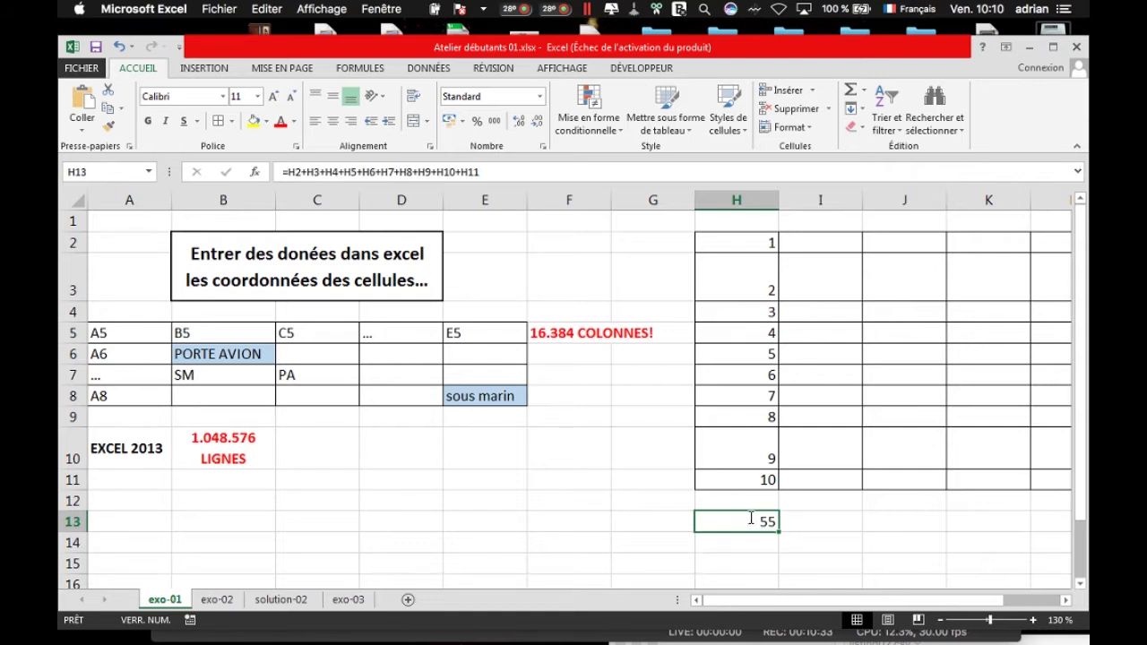
pyautogui.write('=')
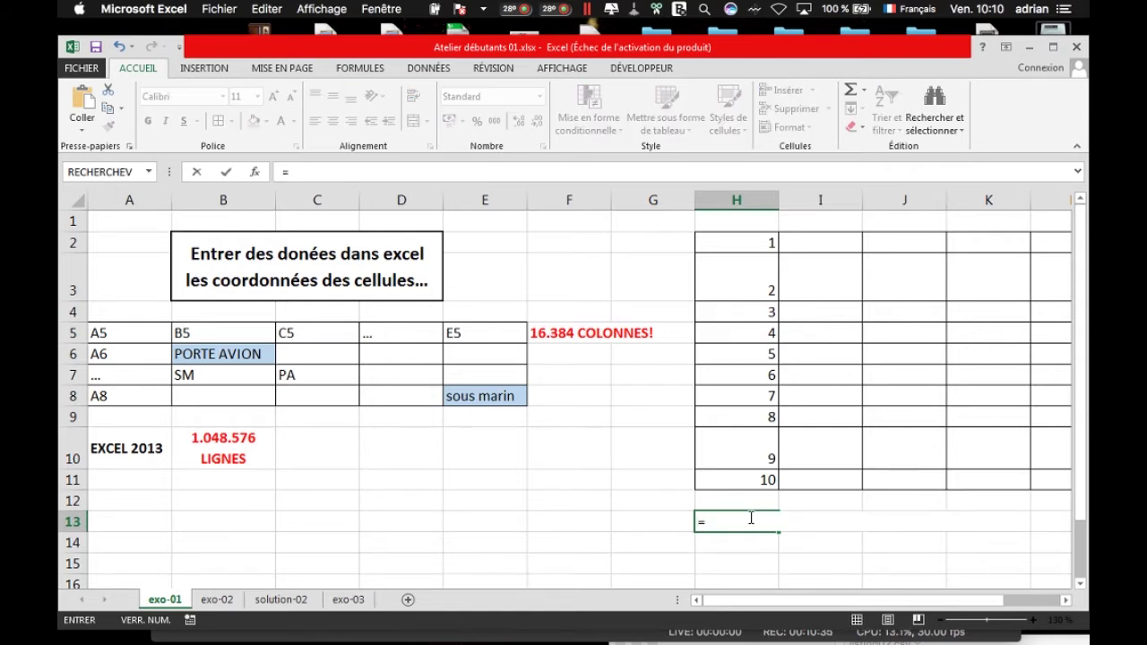
pyautogui.hotkey('ctrl', 'v')
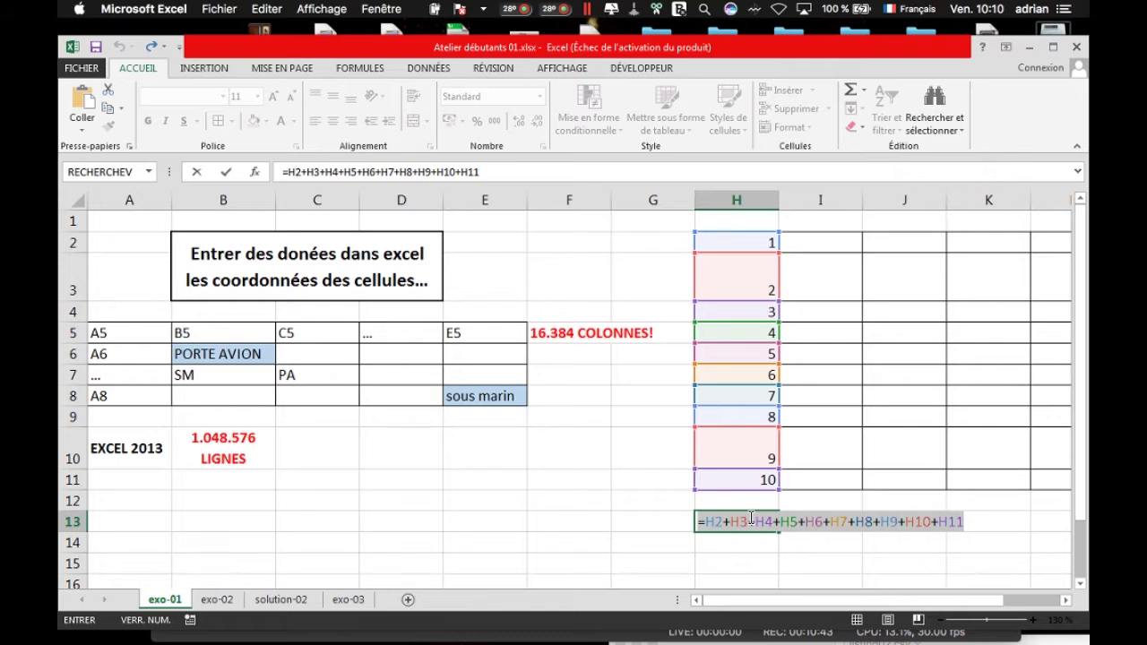
pyautogui.press('Escape')
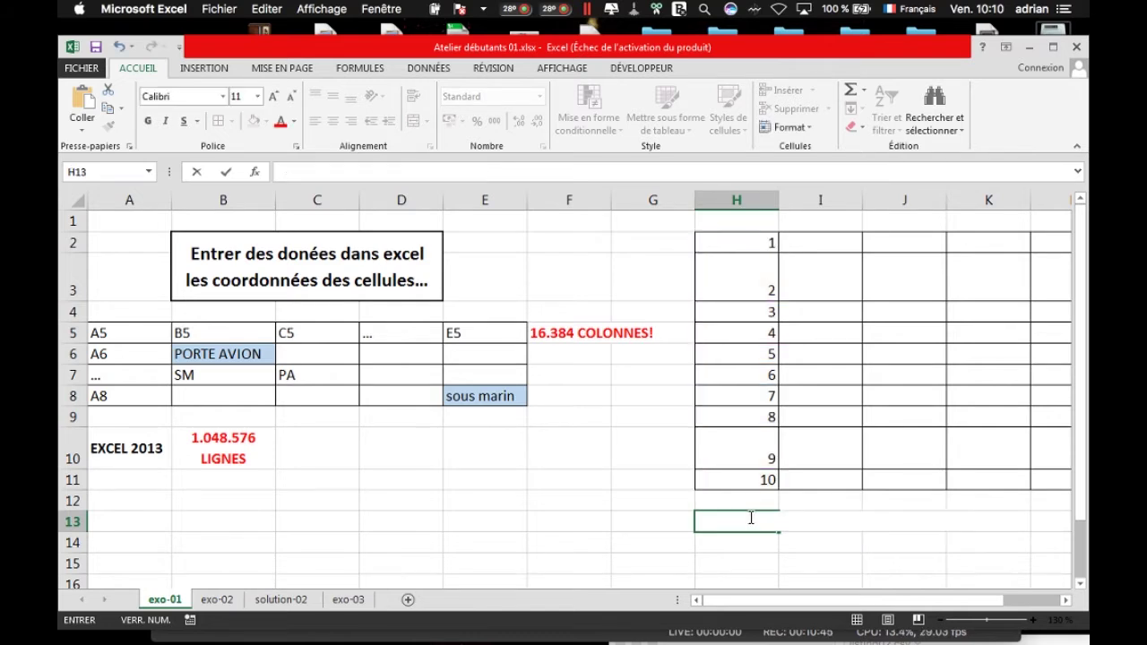
pyautogui.write('=')
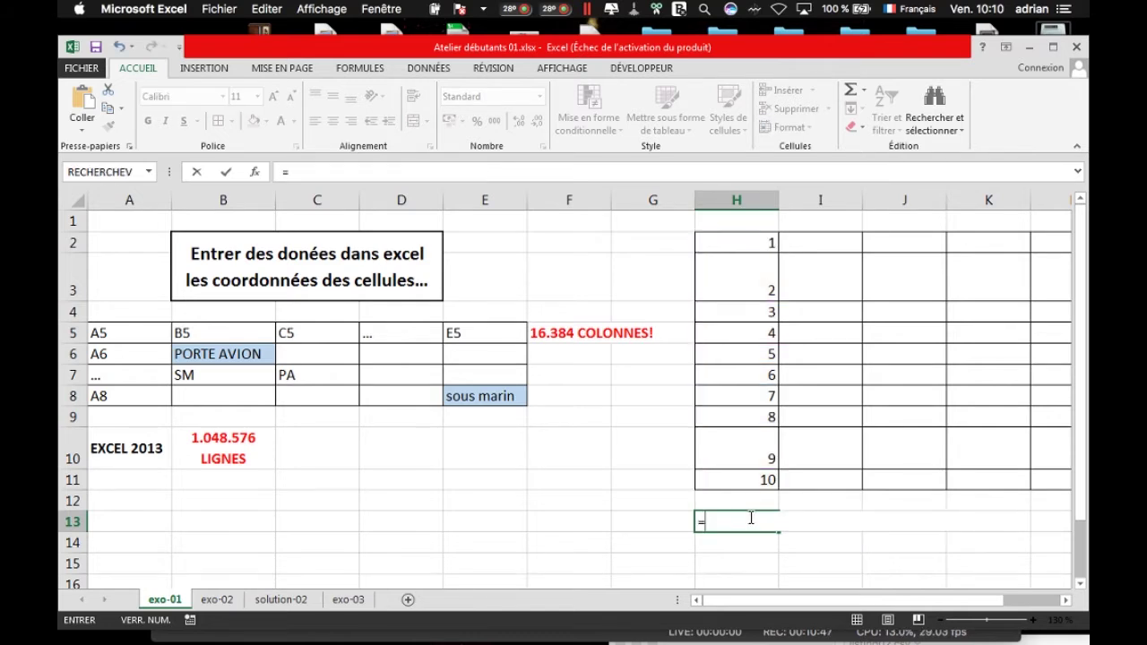
pyautogui.write('somme')
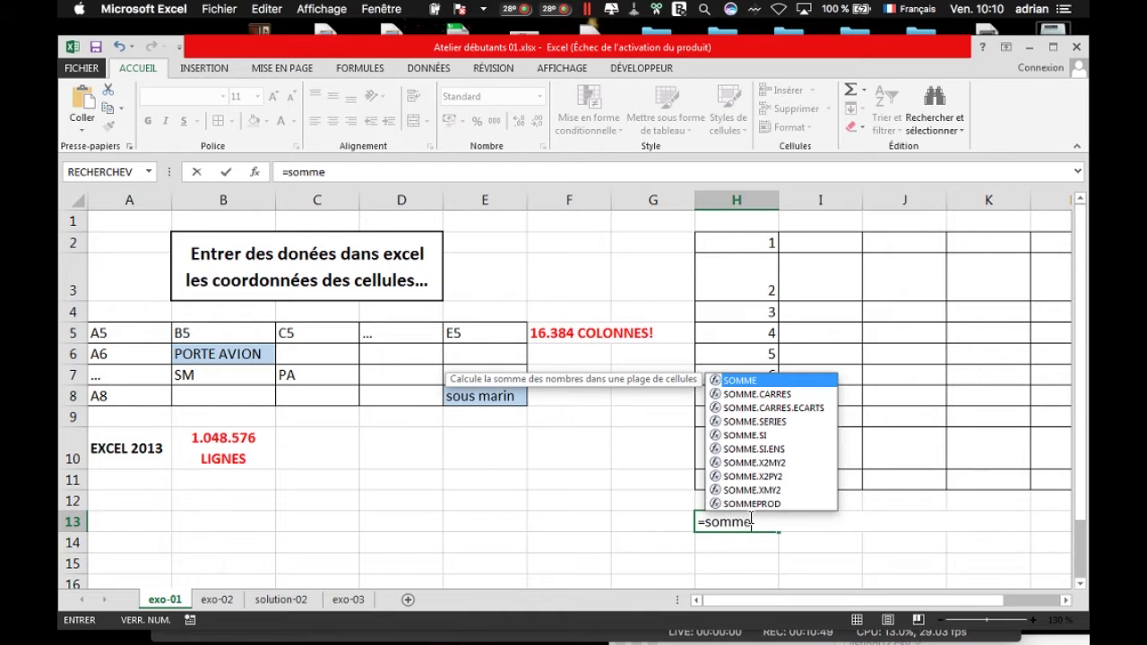
pyautogui.write("'")
pyautogui.press('BackSpace')
pyautogui.write('(')
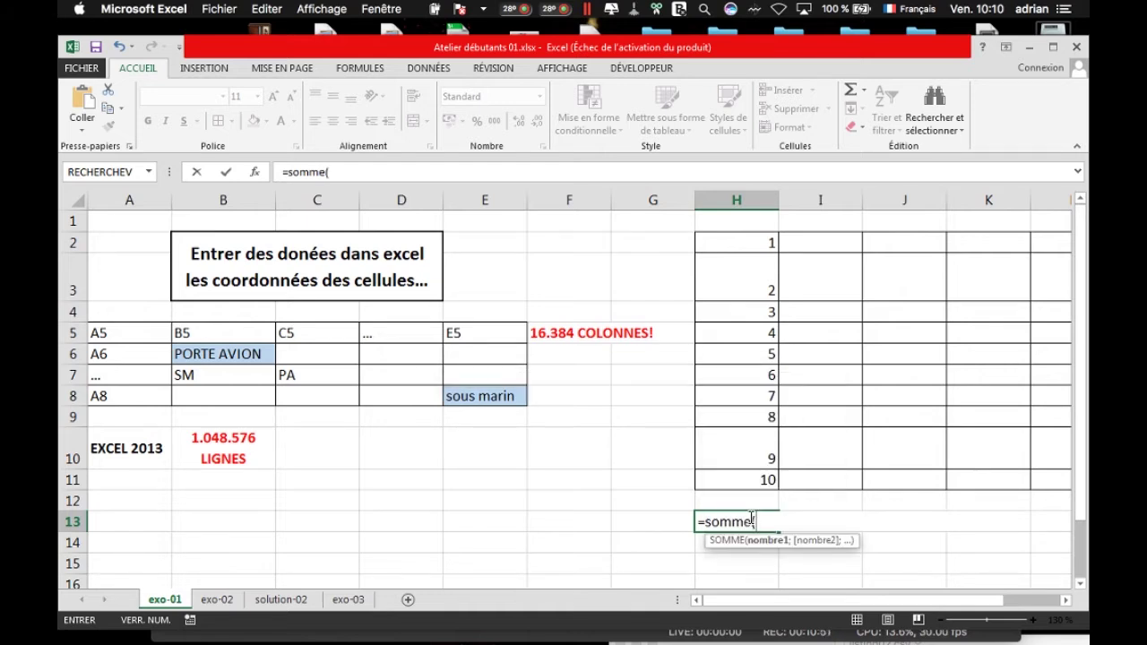
pyautogui.moveTo(760, 240); pyautogui.dragTo(763, 477)
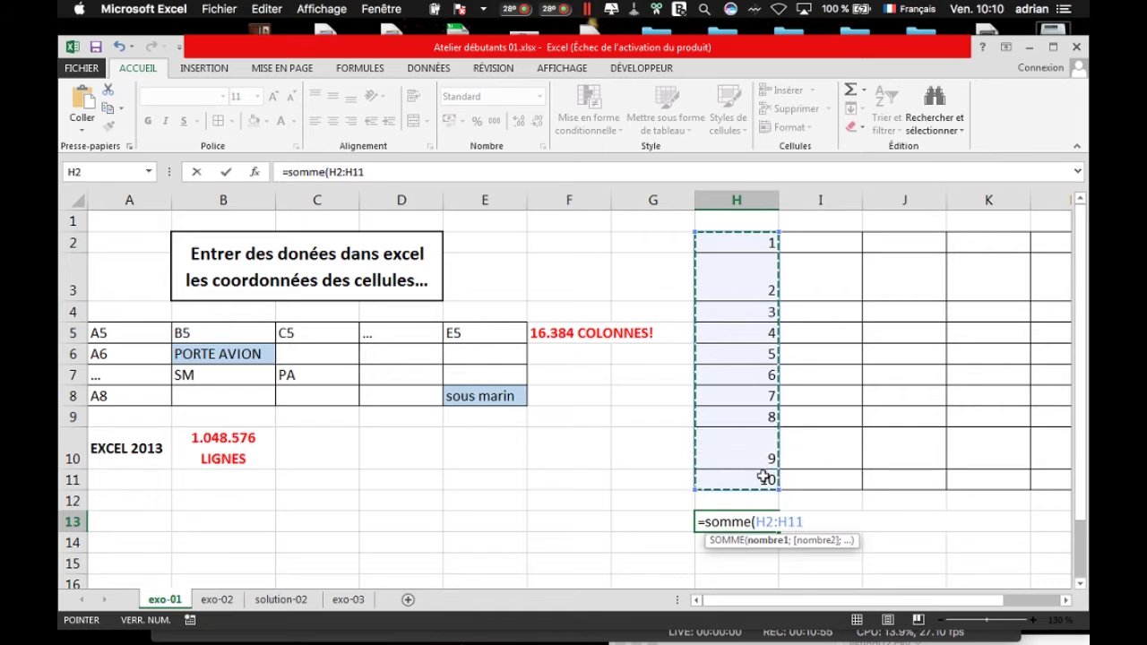
pyautogui.press('Return')
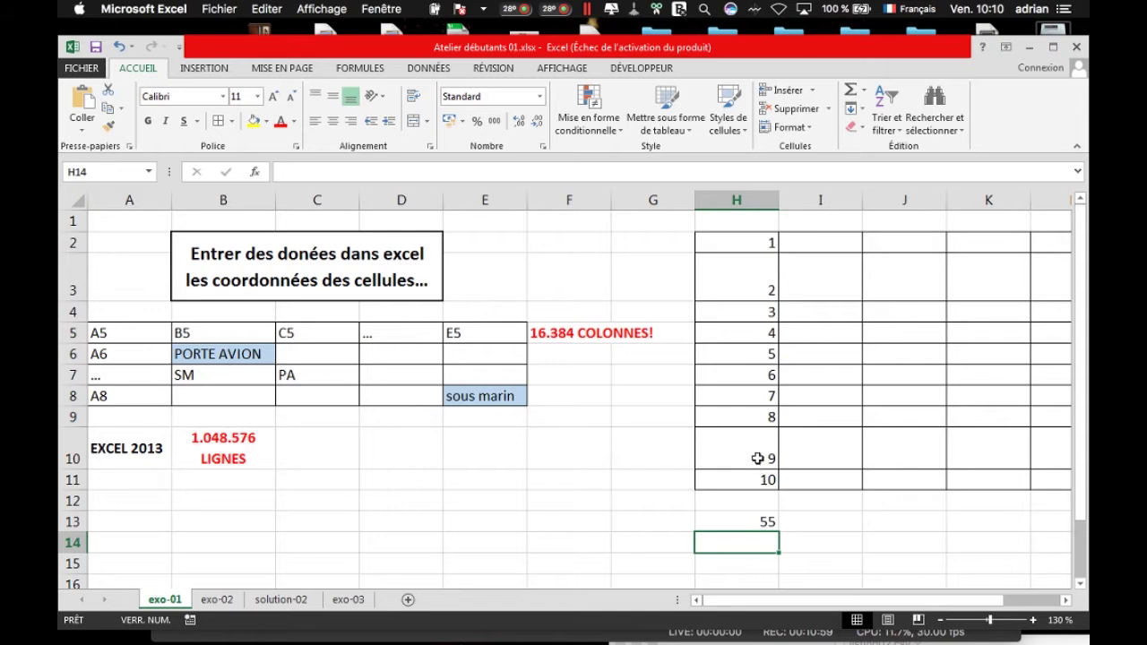
# - Edit the SOMME formula of cell H13 in the formula bar and clear it entirely
pyautogui.click(735, 521)
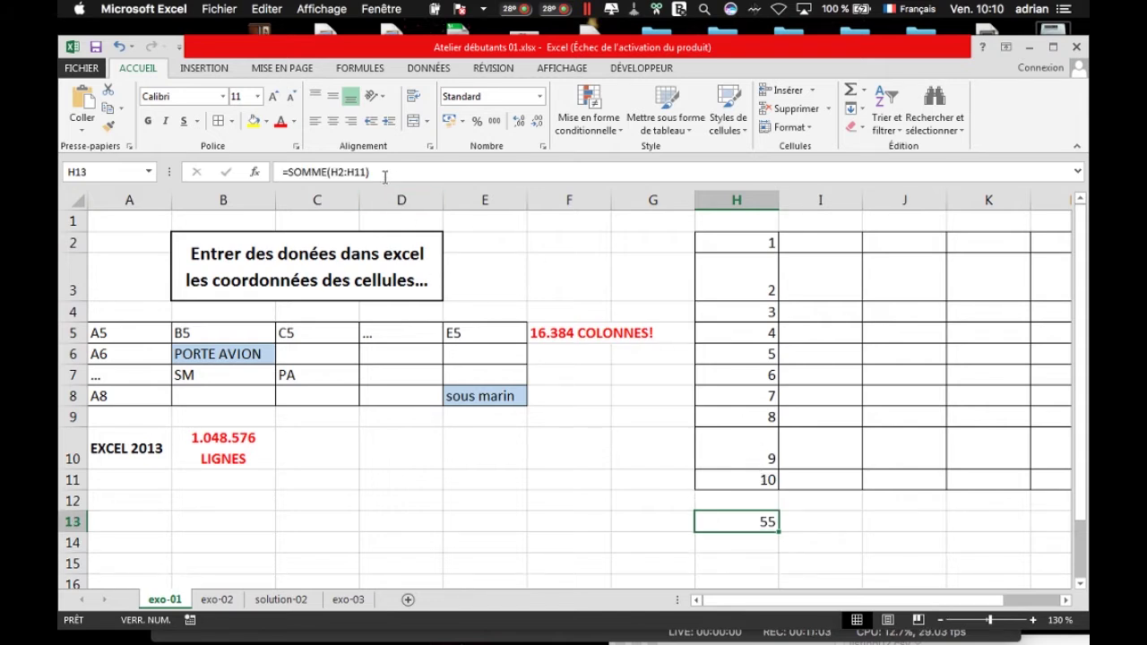
pyautogui.click(329, 172)
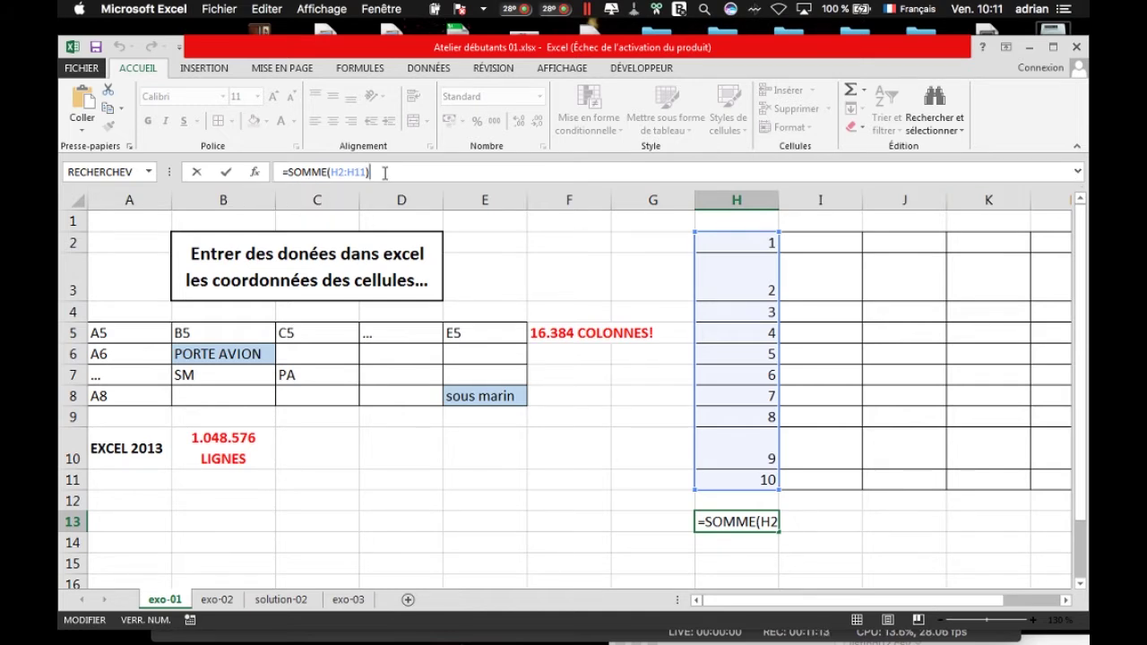
pyautogui.moveTo(371, 170); pyautogui.dragTo(279, 168)
pyautogui.press('Escape')
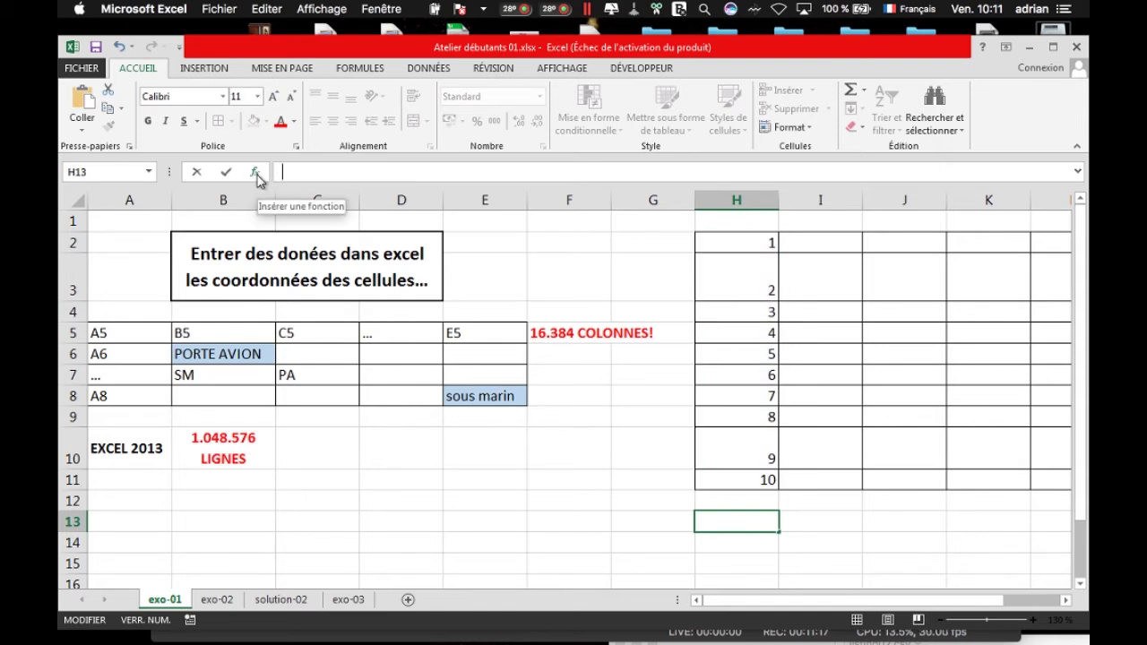
# - Start inserting a function in cell H13 and browse the function categories, including Math & Trigo
pyautogui.click(257, 175)
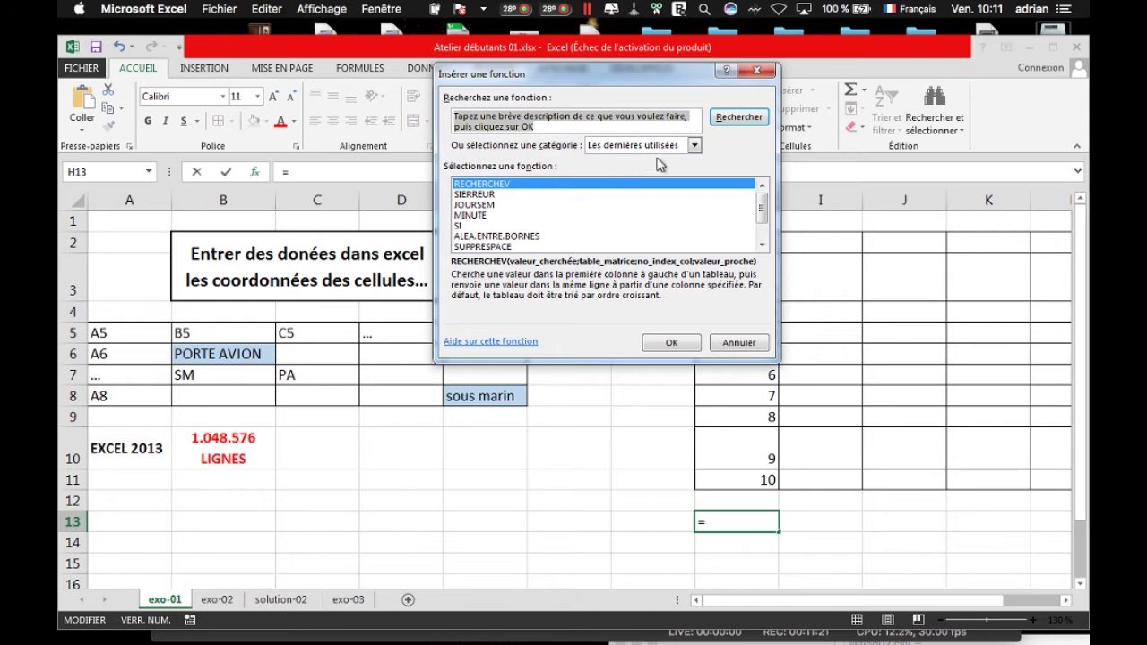
pyautogui.click(694, 145)
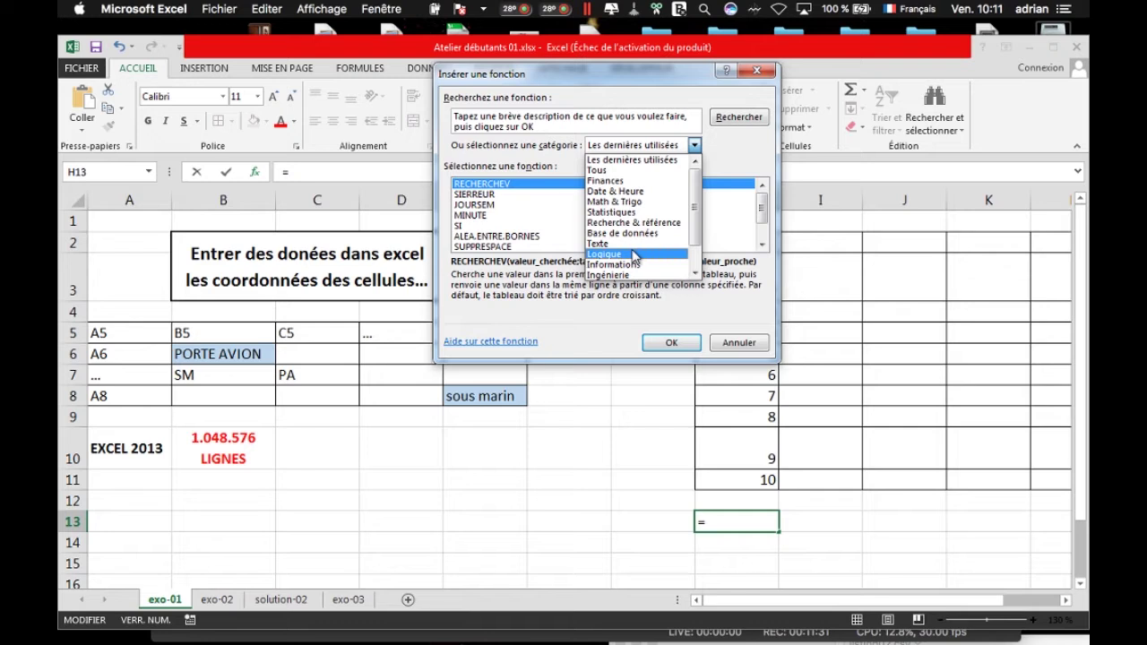
pyautogui.click(625, 202)
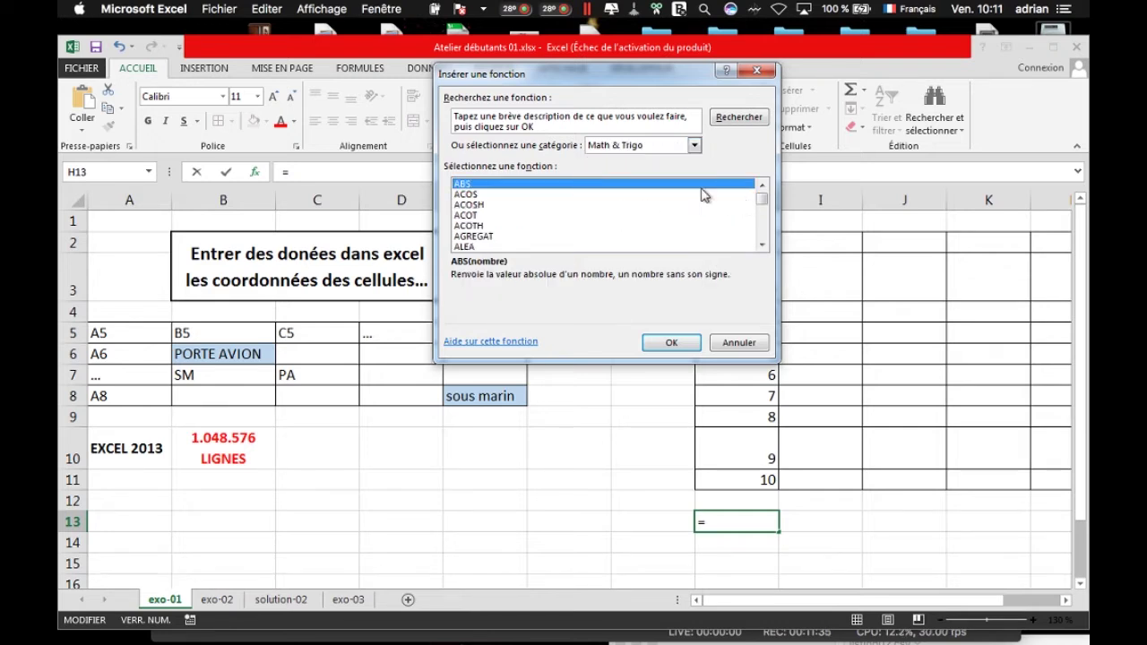
pyautogui.moveTo(762, 196); pyautogui.dragTo(761, 195)
pyautogui.click(694, 146)
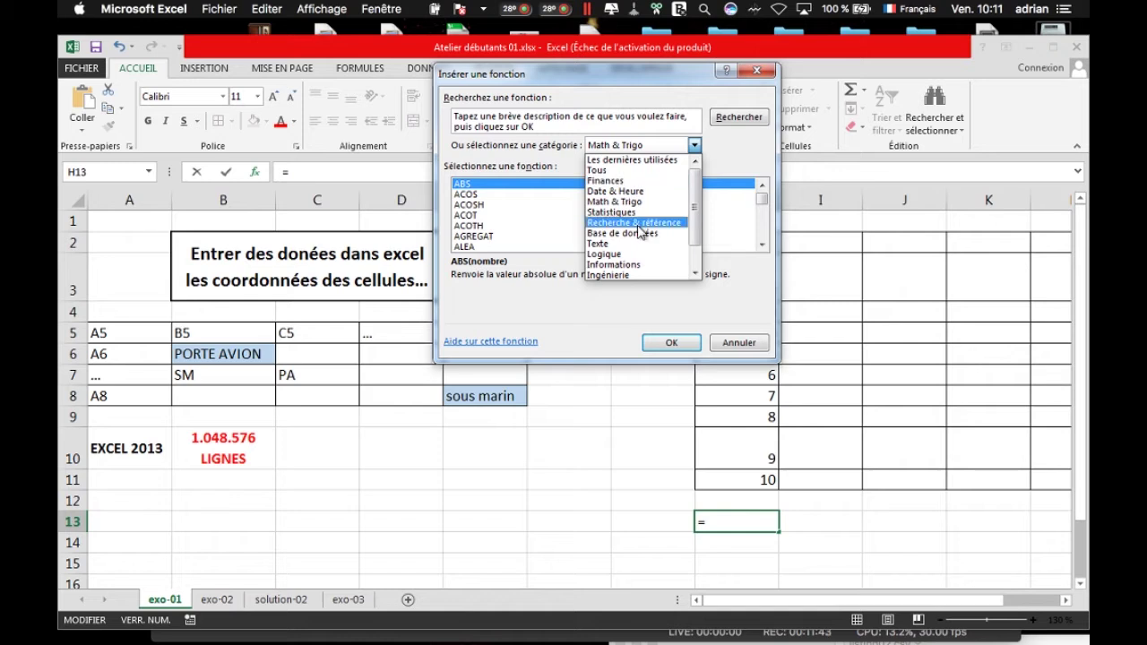
# - Search the available functions for moyenne
pyautogui.click(757, 72)
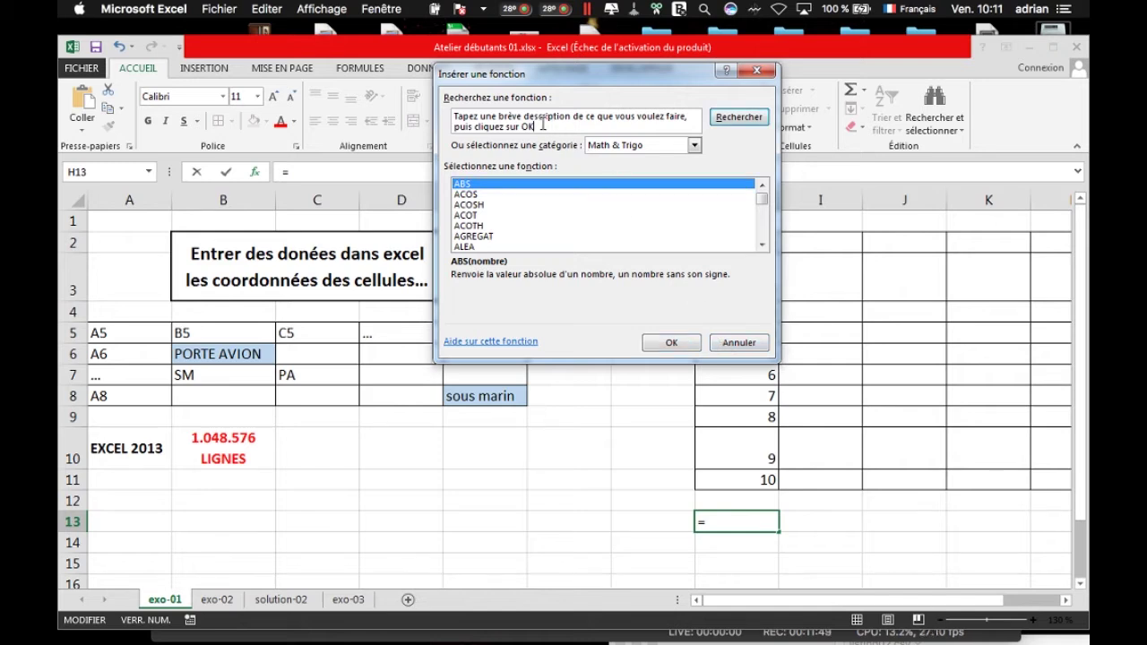
pyautogui.click(502, 119)
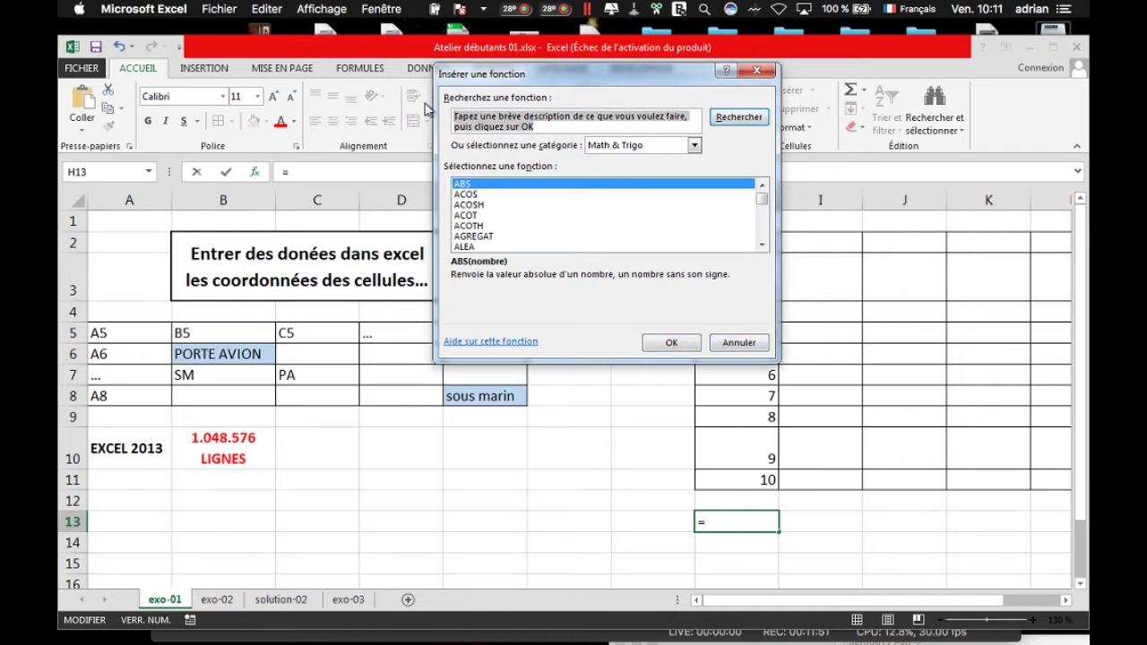
pyautogui.write('moyenne')
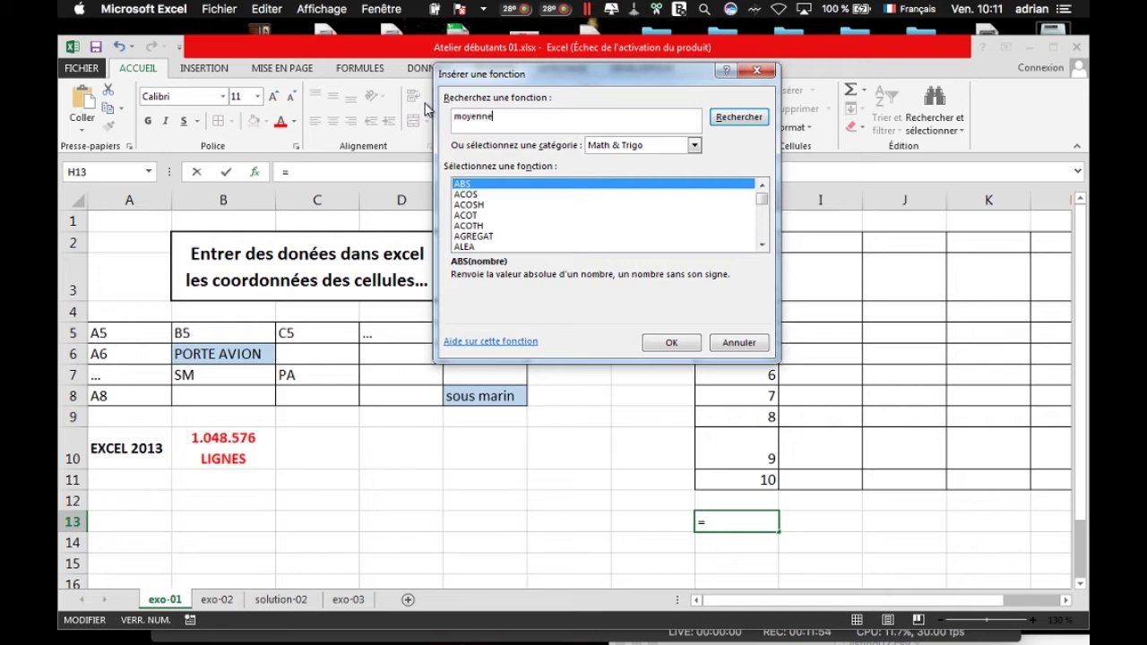
pyautogui.press('Return')
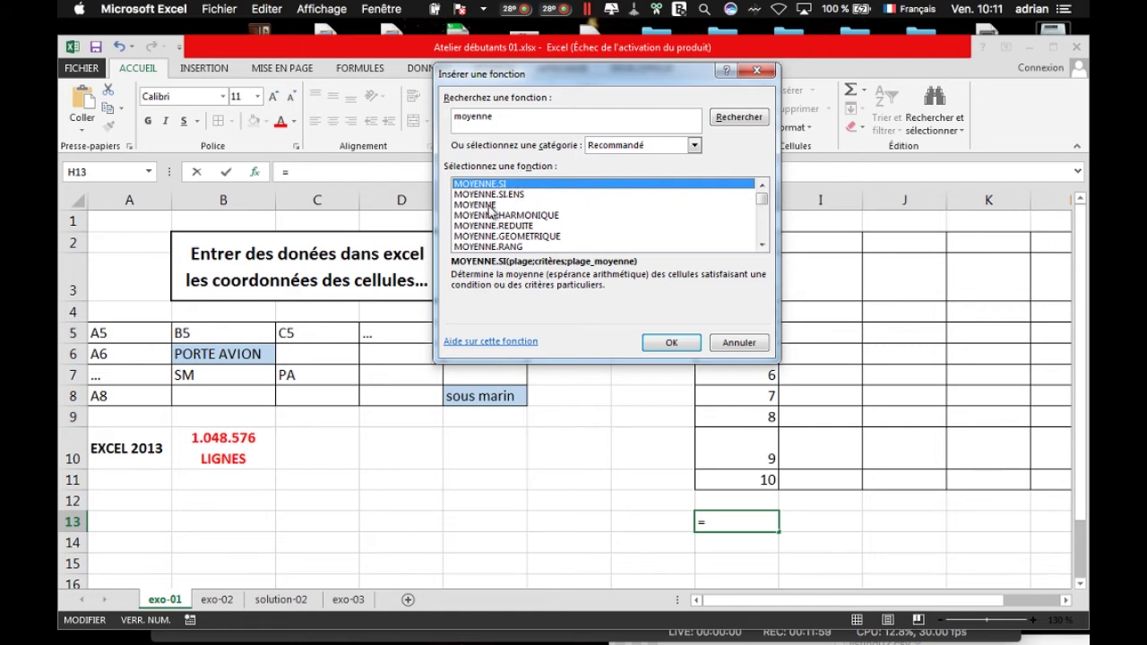
# - Search the available functions for somme, and leave function insertion without choosing one
pyautogui.moveTo(504, 117); pyautogui.dragTo(440, 116)
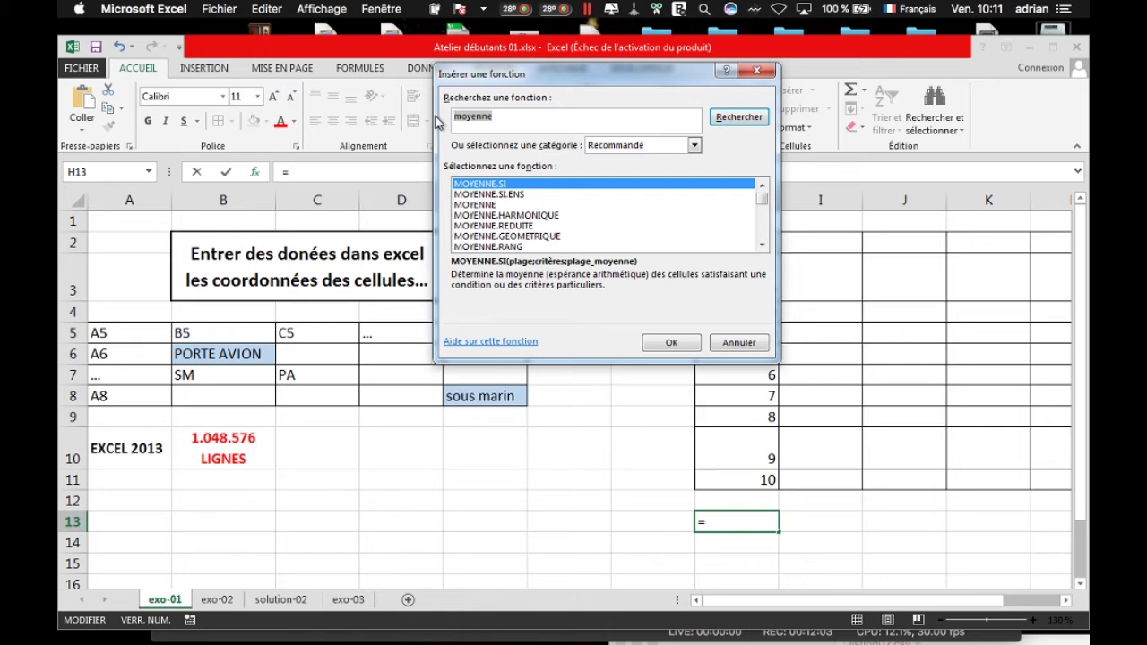
pyautogui.write('somme')
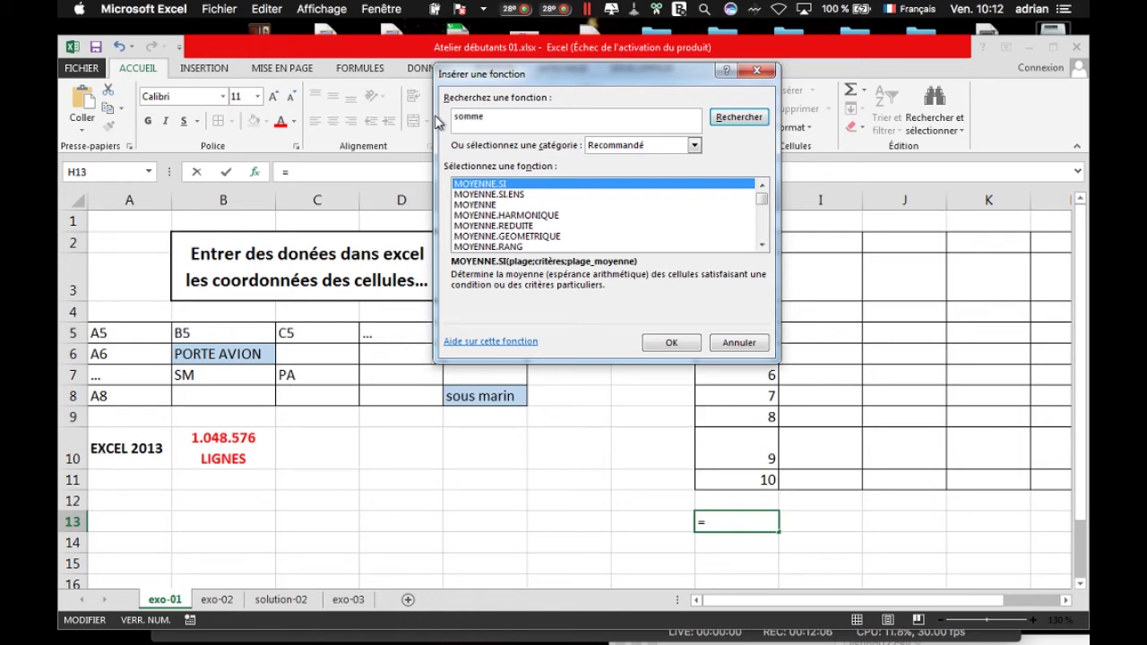
pyautogui.press('Return')
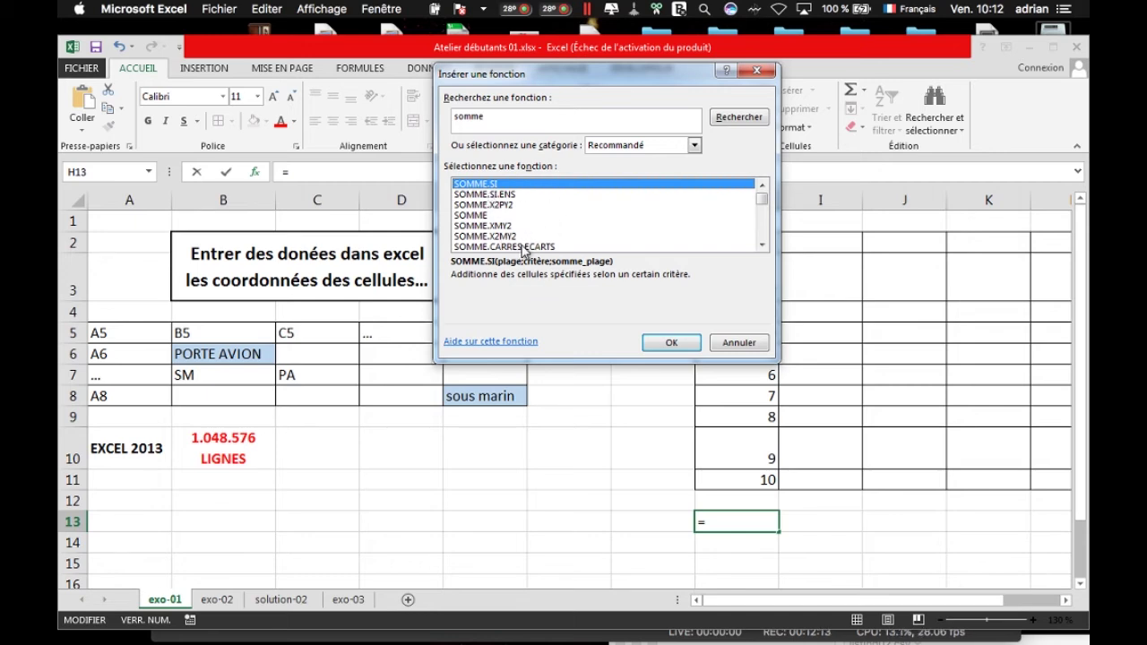
pyautogui.click(759, 73)
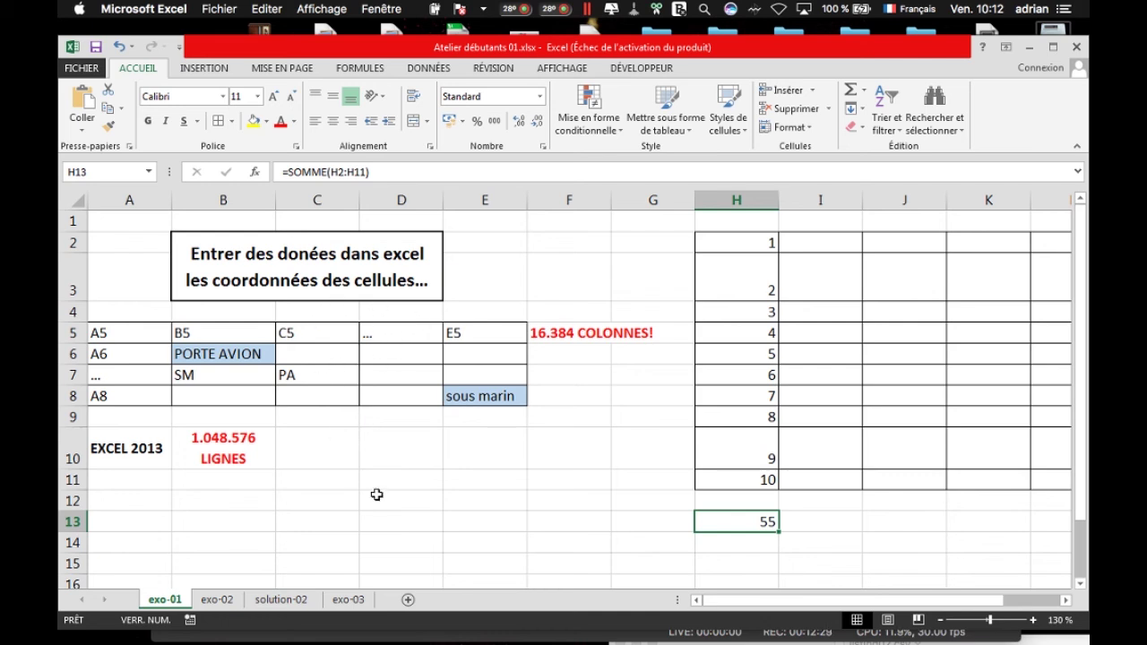
pyautogui.press('super+Tab')
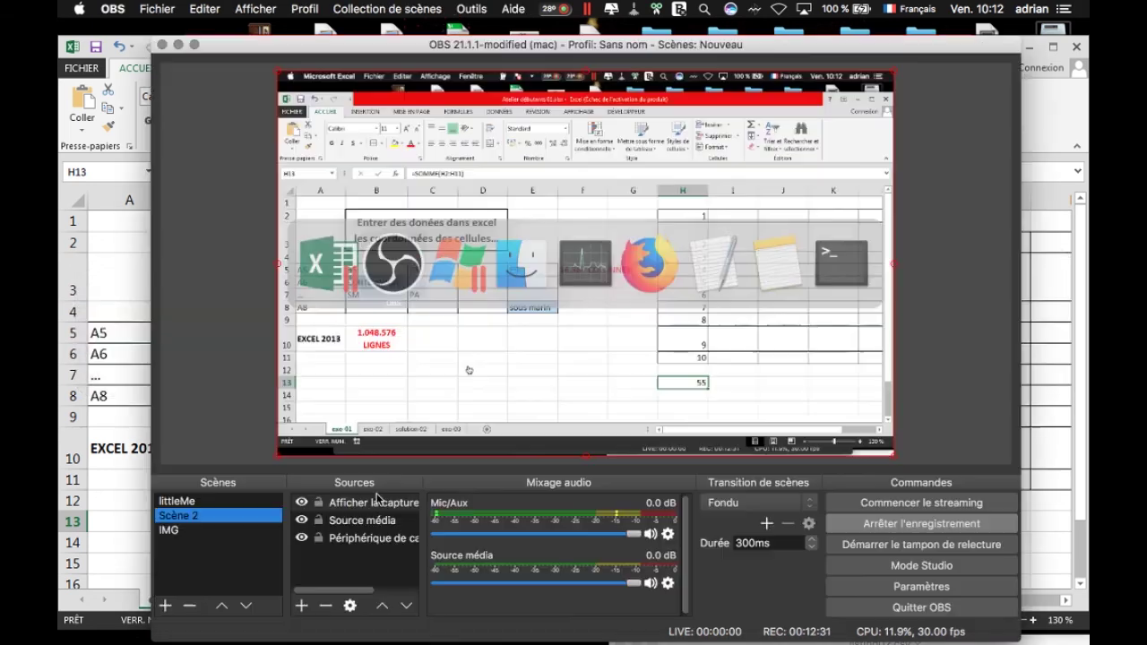